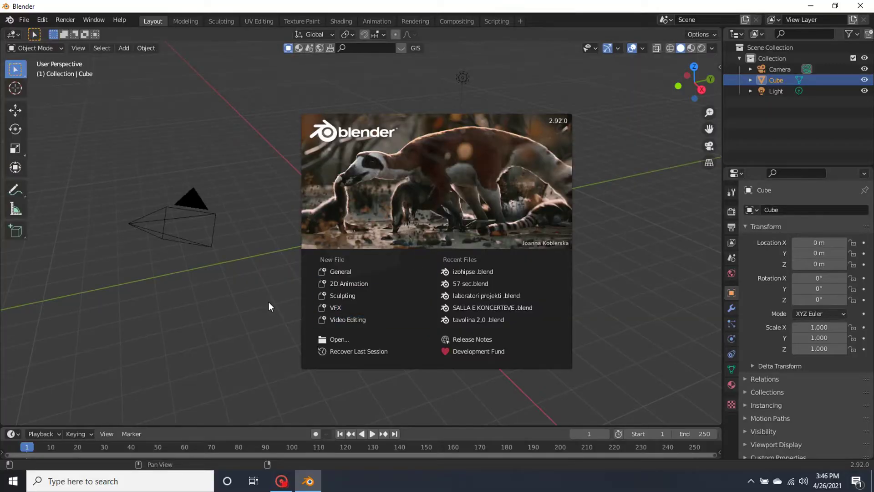
# Delete all default objects, including the camera, cube and light, from the new scene.
pyautogui.click(269, 301)
pyautogui.press('a')
pyautogui.press('BackSpace')
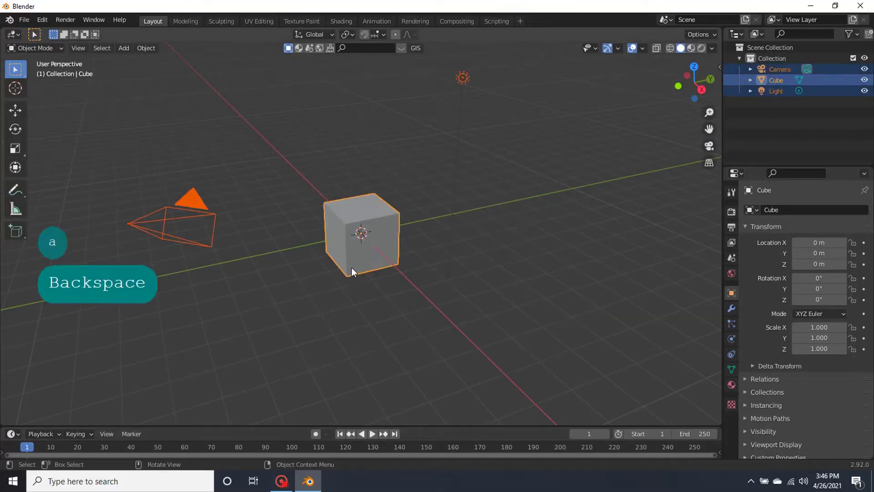
pyautogui.press('Delete')
pyautogui.moveTo(336, 259); pyautogui.dragTo(376, 264, button='middle')
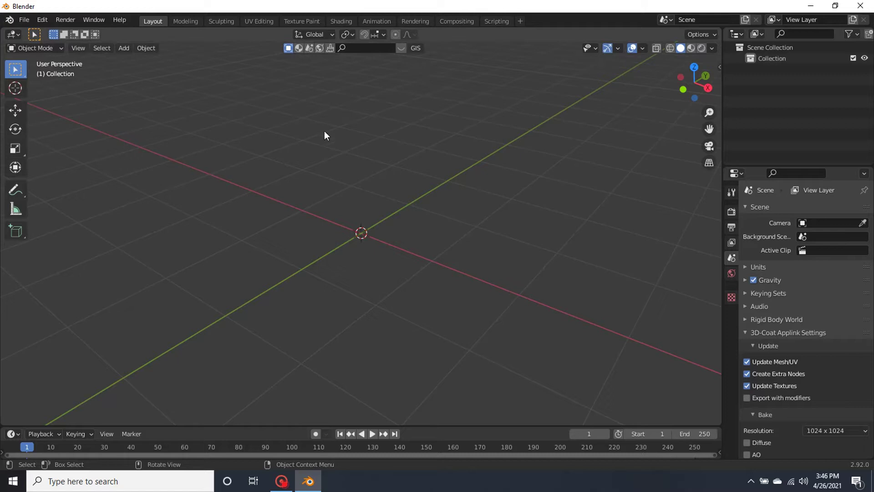
# Start a web geodata basemap using the Google satellite layer.
pyautogui.click(421, 49)
pyautogui.moveTo(449, 76)
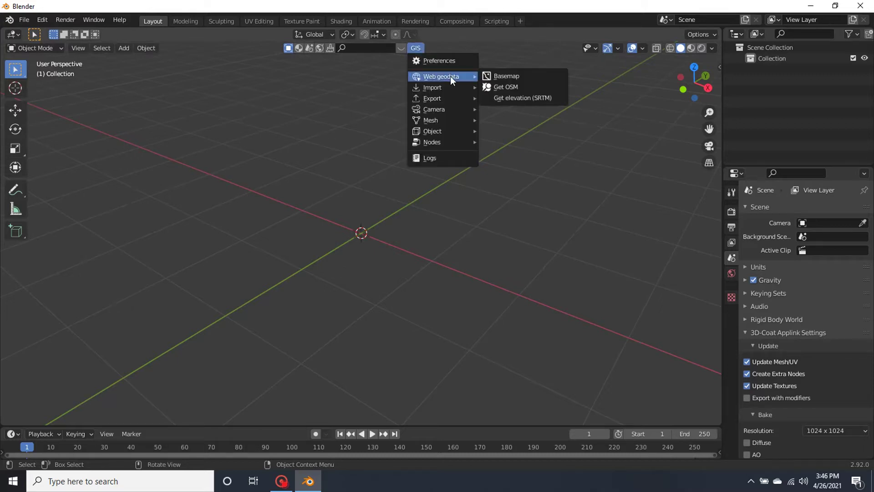
pyautogui.click(548, 76)
pyautogui.click(542, 174)
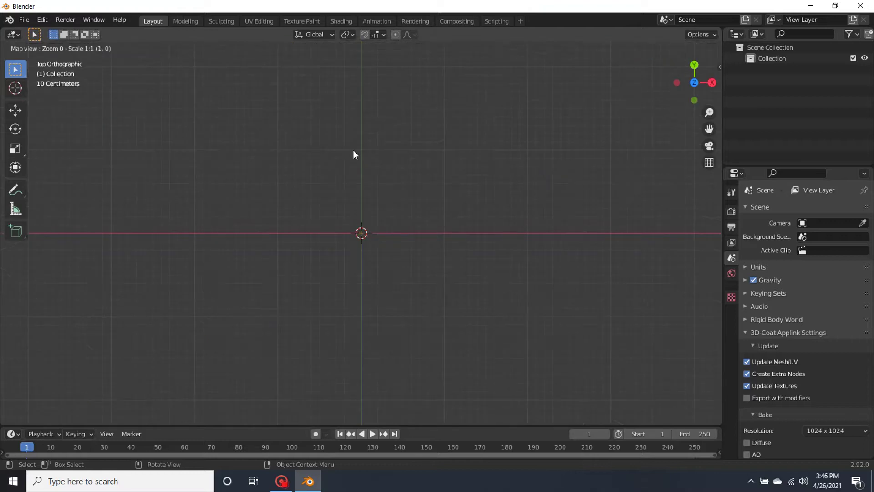
# Locate a rocky mountain slope in the Alps at map zoom 17 and export that basemap area as a textured plane.
pyautogui.scroll(3, 364, 234)
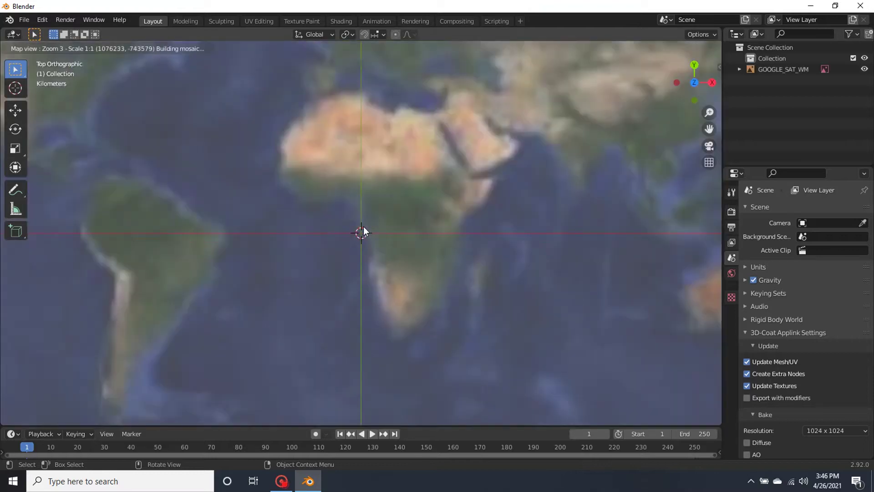
pyautogui.moveTo(361, 212); pyautogui.dragTo(384, 249)
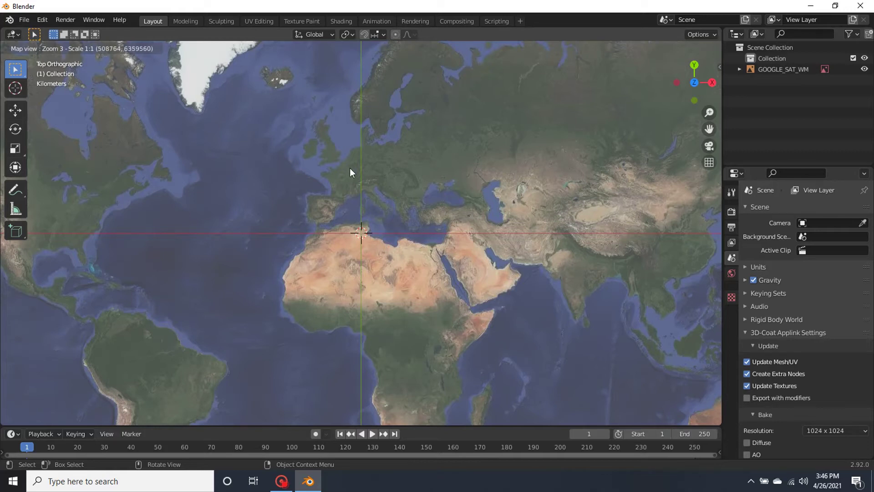
pyautogui.scroll(1, 386, 199)
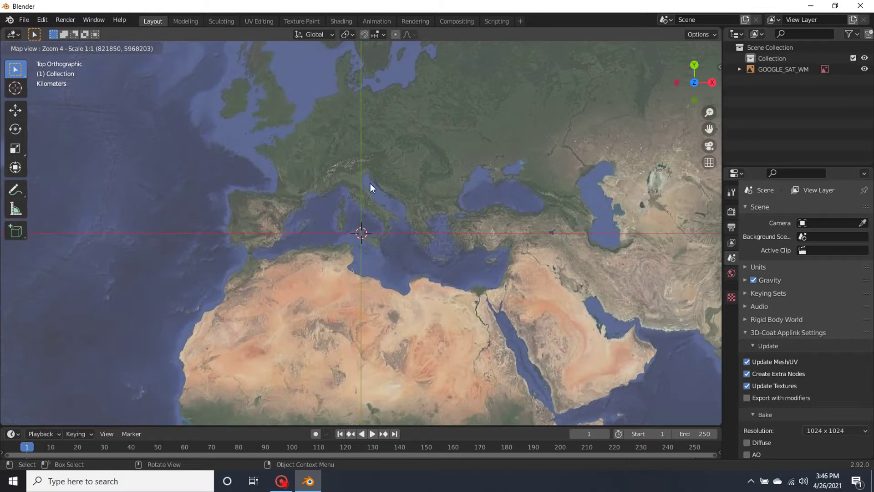
pyautogui.scroll(5, 346, 162)
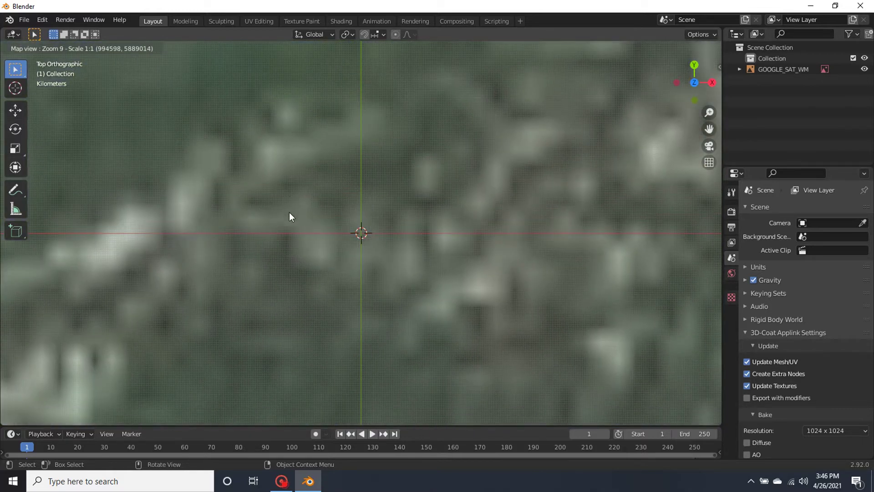
pyautogui.scroll(2, 296, 233)
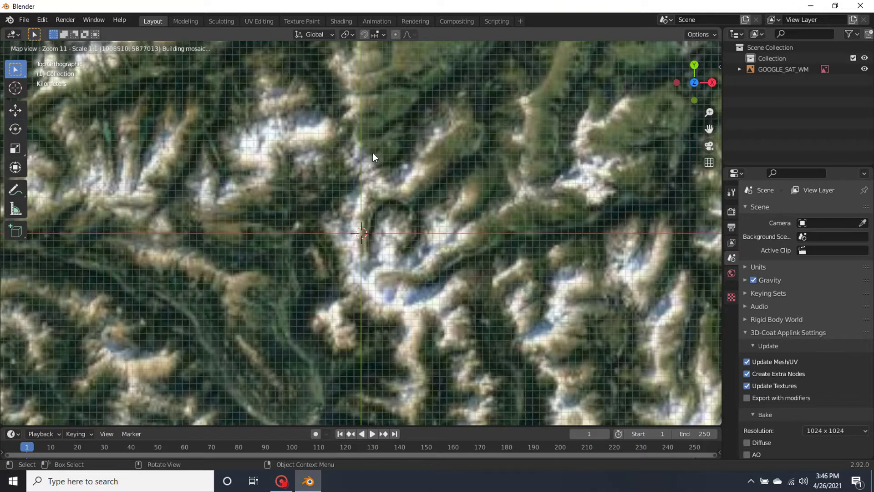
pyautogui.scroll(2, 357, 131)
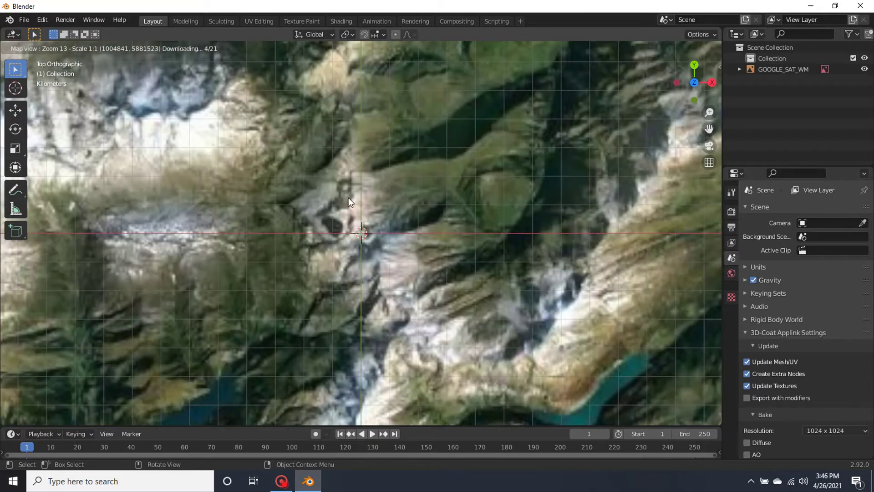
pyautogui.scroll(3, 356, 224)
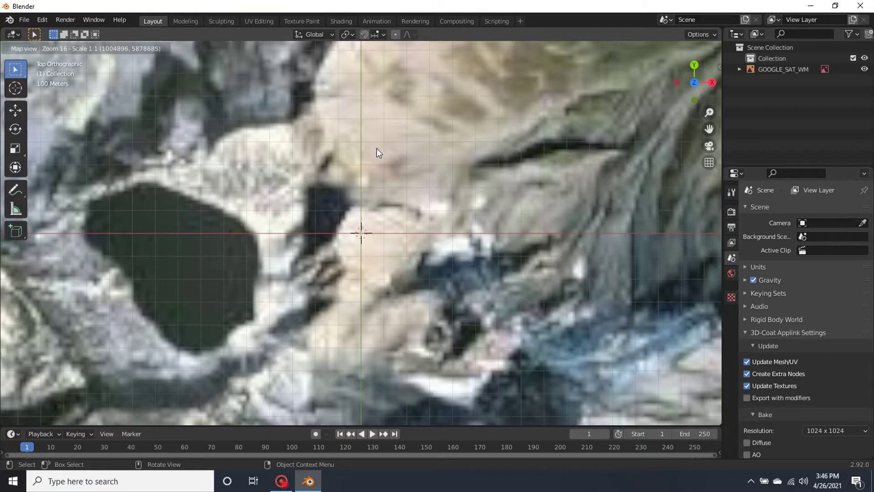
pyautogui.scroll(1, 363, 211)
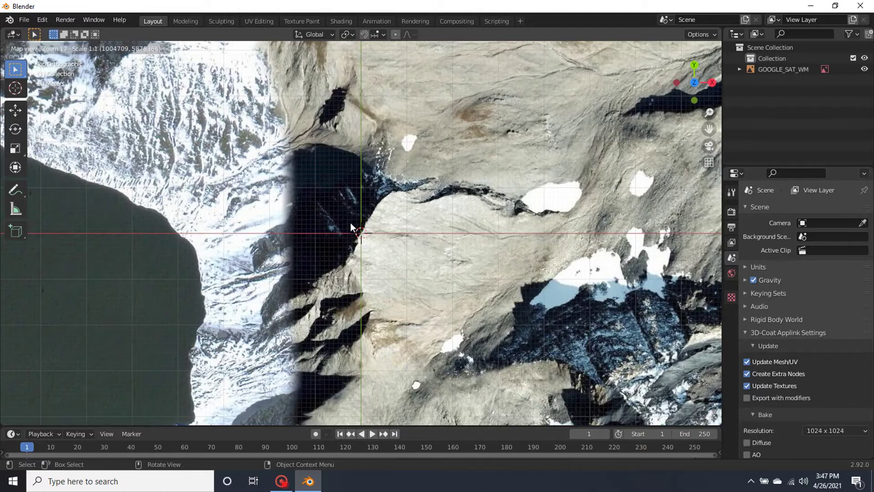
pyautogui.press('KP_6')
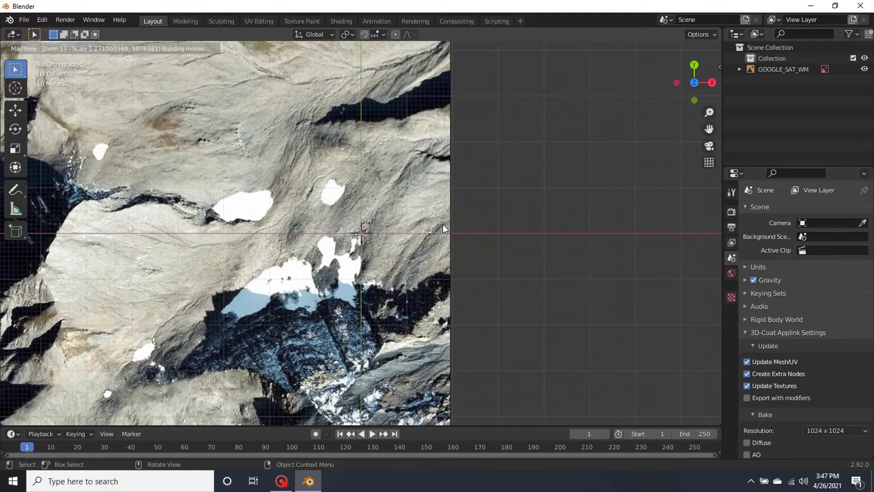
pyautogui.moveTo(459, 207); pyautogui.dragTo(363, 316)
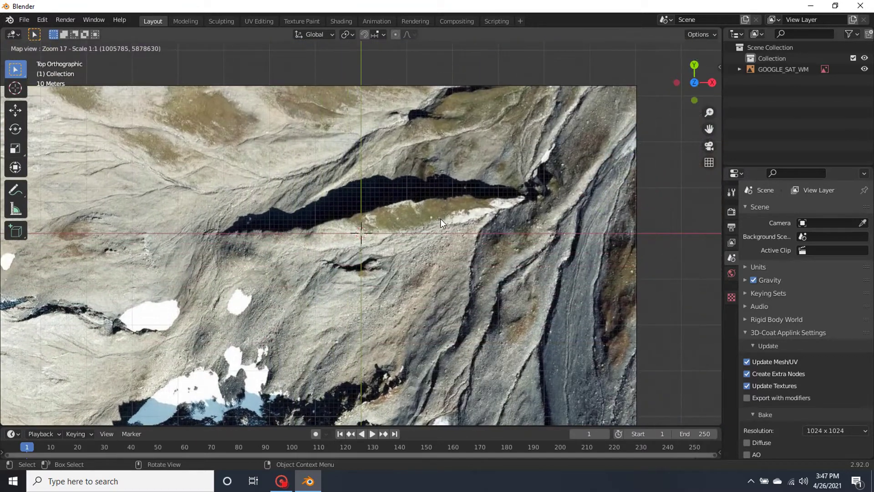
pyautogui.moveTo(448, 218); pyautogui.dragTo(400, 225)
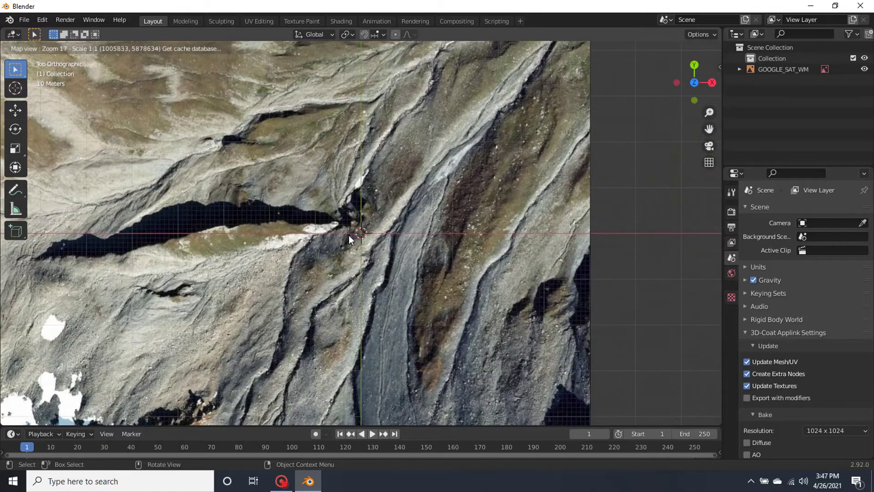
pyautogui.press('e')
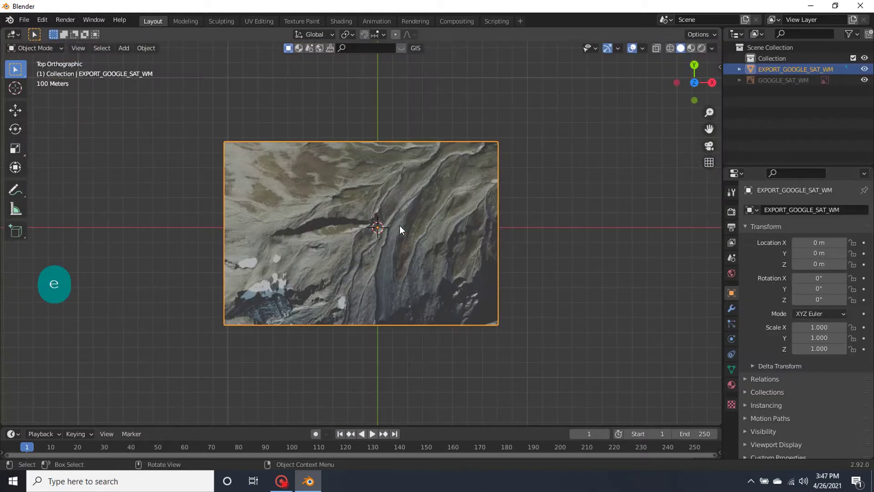
# Get SRTM elevation data for the exported satellite plane from the OpenTopography SRTM 90m server.
pyautogui.scroll(3, 381, 259)
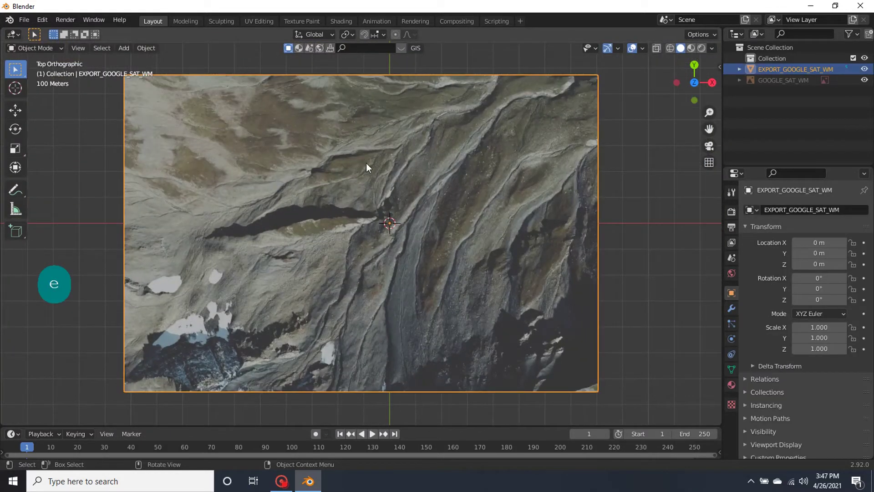
pyautogui.click(416, 46)
pyautogui.moveTo(422, 80)
pyautogui.click(543, 94)
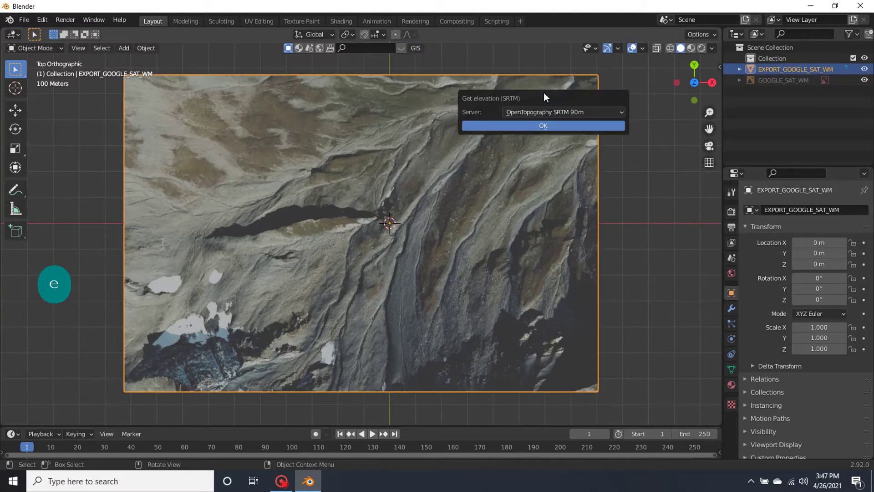
pyautogui.click(535, 126)
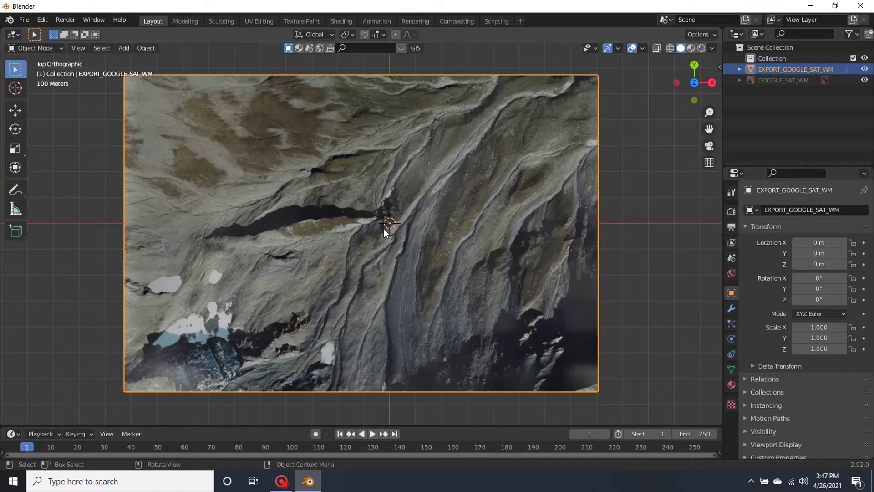
# Select the raised terrain and set the viewport's clip end distance to 50000 m.
pyautogui.rightClick(439, 250)
pyautogui.click(439, 254)
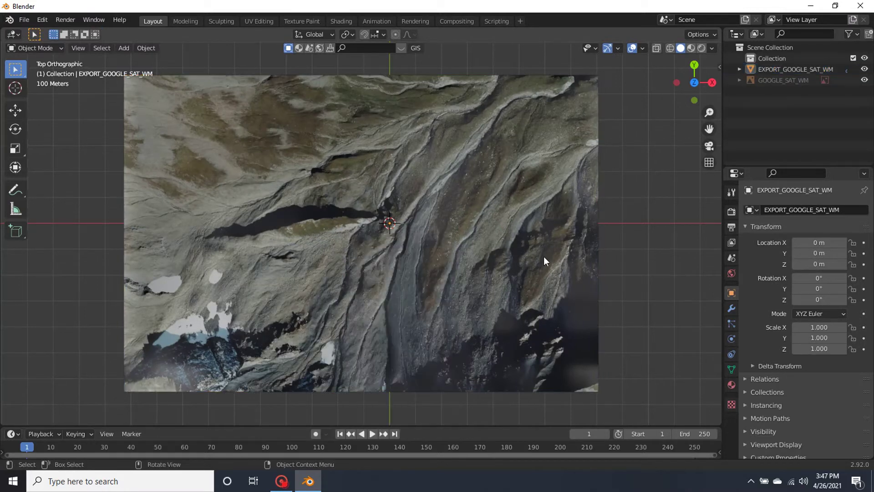
pyautogui.moveTo(543, 255); pyautogui.dragTo(460, 233, button='middle')
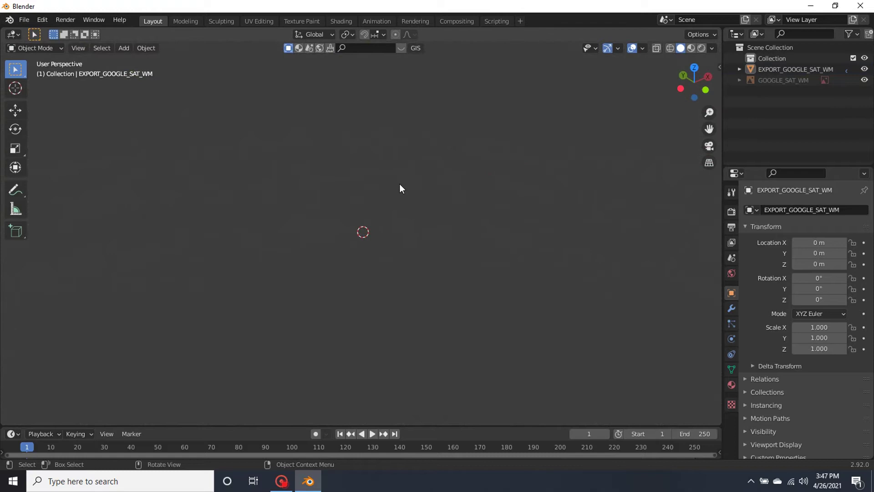
pyautogui.click(372, 107)
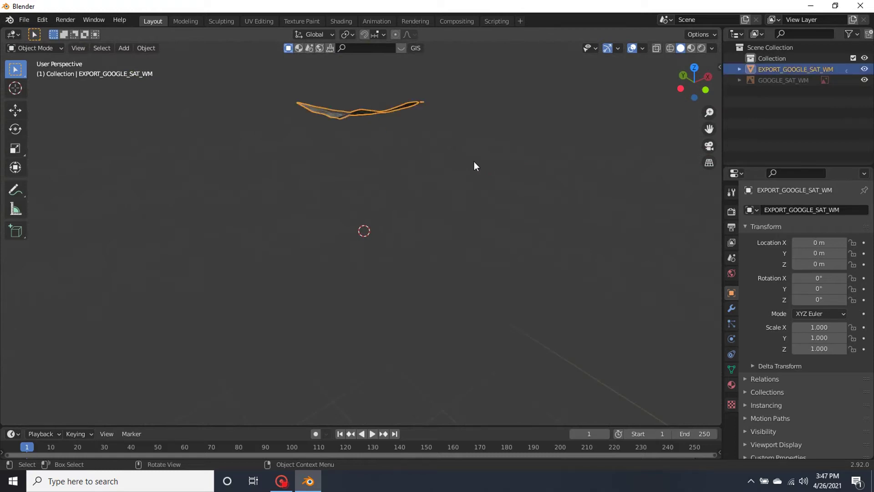
pyautogui.press('n')
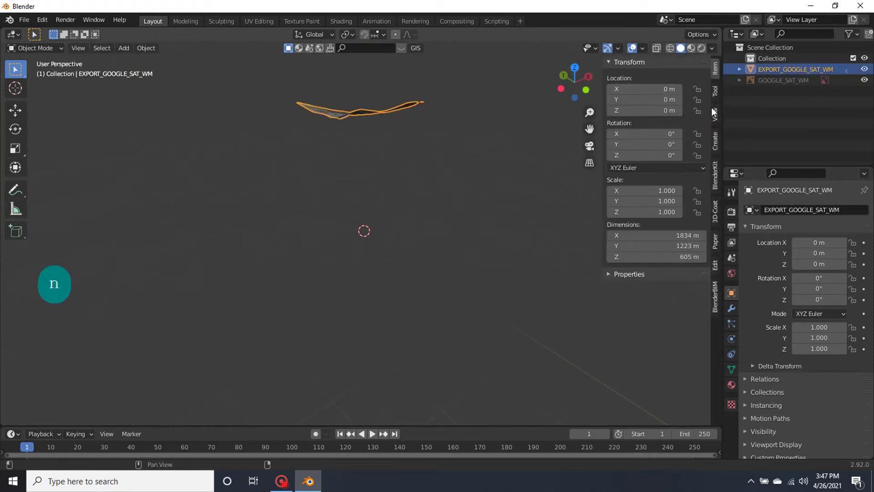
pyautogui.click(715, 114)
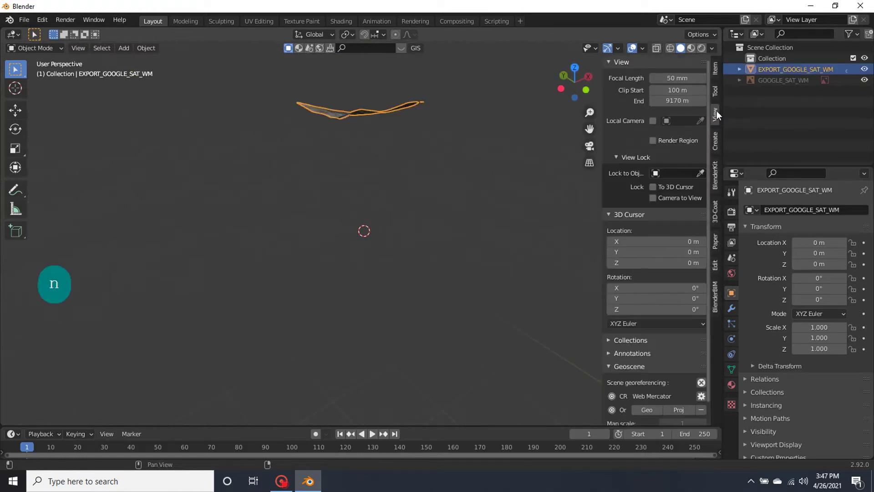
pyautogui.click(677, 100)
pyautogui.write('50000')
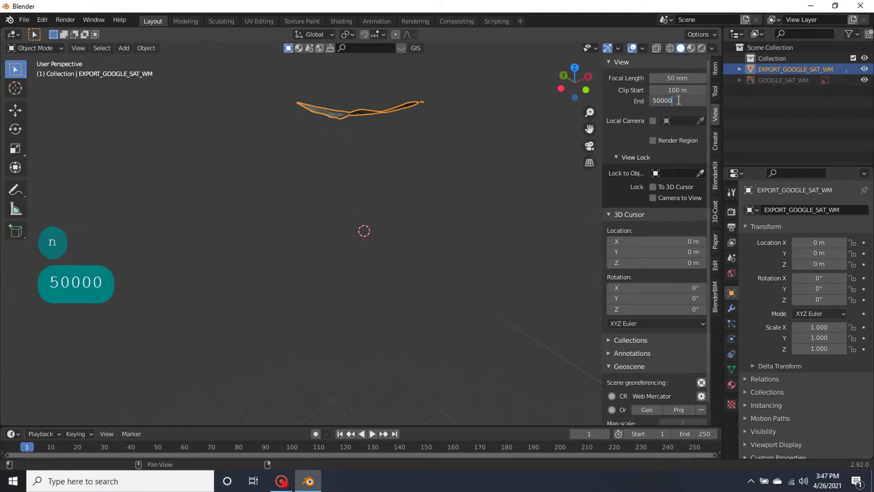
pyautogui.press('Return')
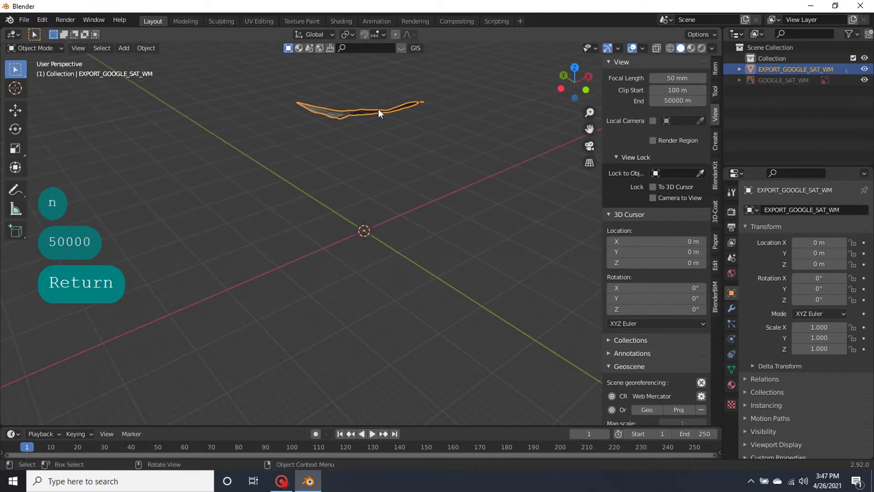
# Lower the terrain by about 1951.5 m along the Z axis, closer to the grid plane.
pyautogui.press('g')
pyautogui.press('z')
pyautogui.click(375, 193)
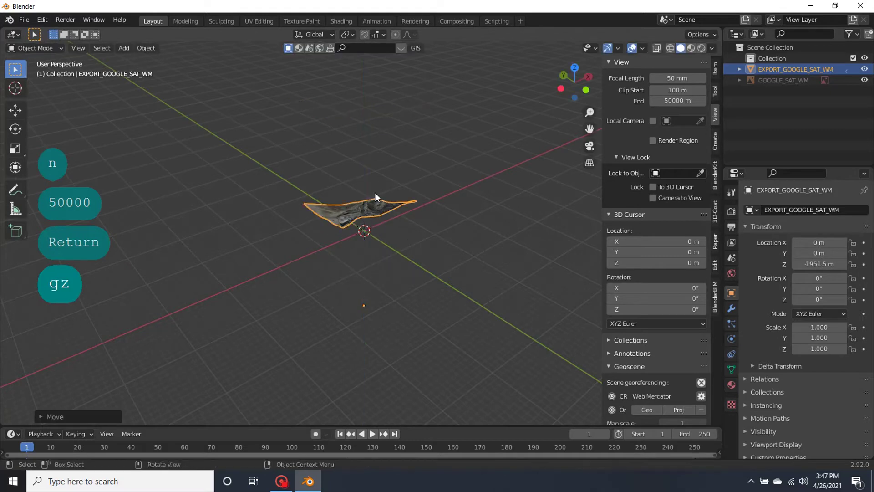
# Frame the terrain and set its origin with Origin to Geometry.
pyautogui.press('KP_Decimal')
pyautogui.rightClick(370, 263)
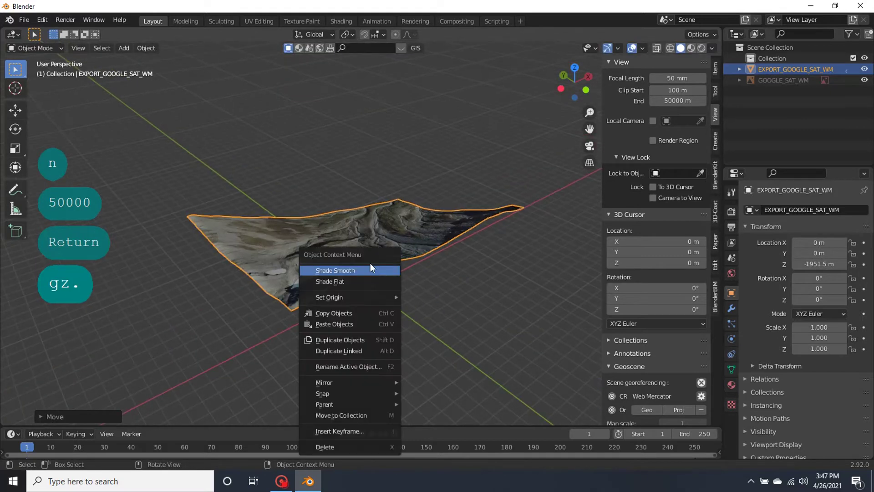
pyautogui.moveTo(366, 296)
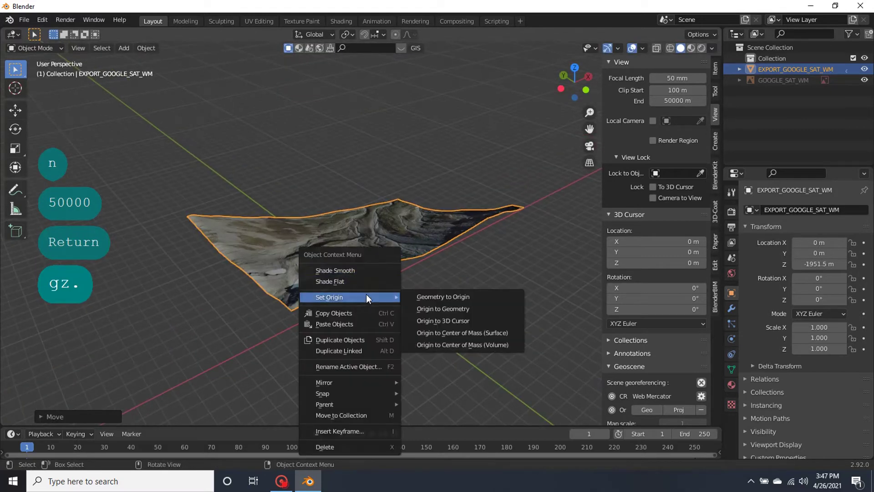
pyautogui.click(448, 309)
pyautogui.moveTo(450, 309); pyautogui.dragTo(384, 294, button='middle')
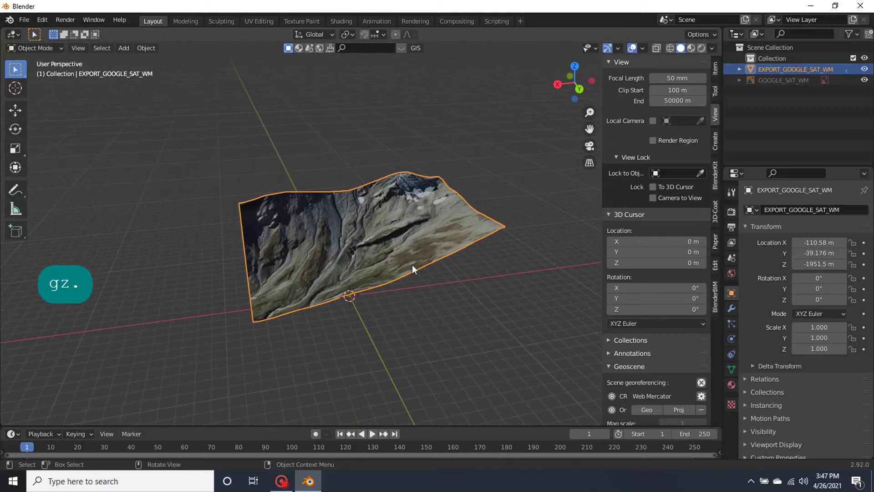
# Examine the terrain's relief and edges from low and high viewing angles.
pyautogui.rightClick(399, 269)
pyautogui.click(364, 247)
pyautogui.scroll(4, 369, 259)
pyautogui.moveTo(370, 269); pyautogui.dragTo(366, 241, button='middle')
pyautogui.scroll(-2, 369, 264)
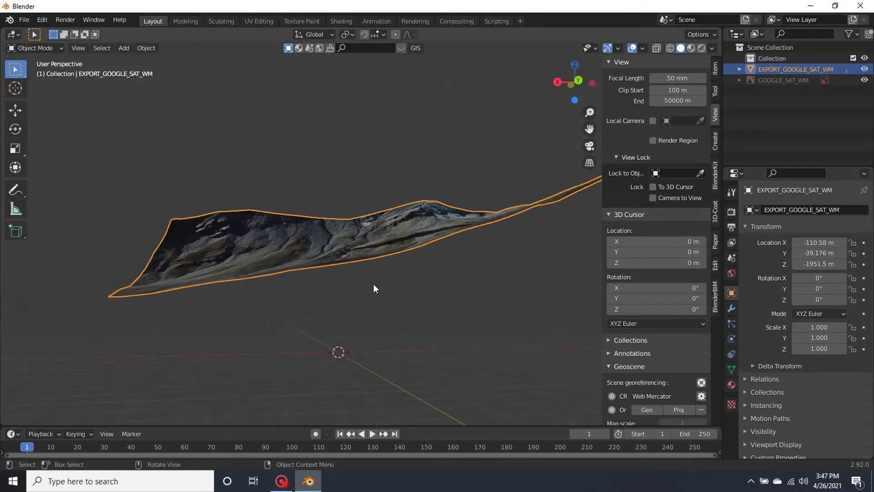
pyautogui.moveTo(373, 283); pyautogui.dragTo(383, 267, button='middle')
pyautogui.rightClick(384, 267)
pyautogui.press('Tab')
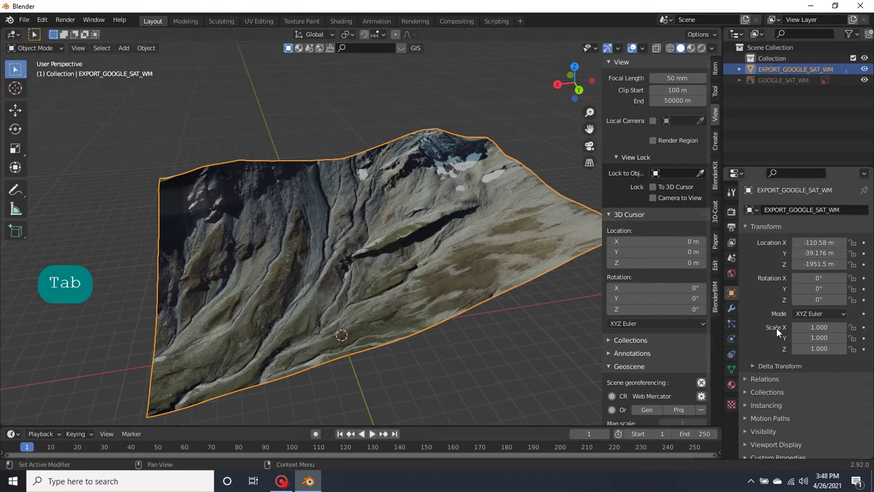
# Apply the terrain's DEM subdivision and displacement modifiers, and put its mesh into Edit Mode.
pyautogui.click(732, 308)
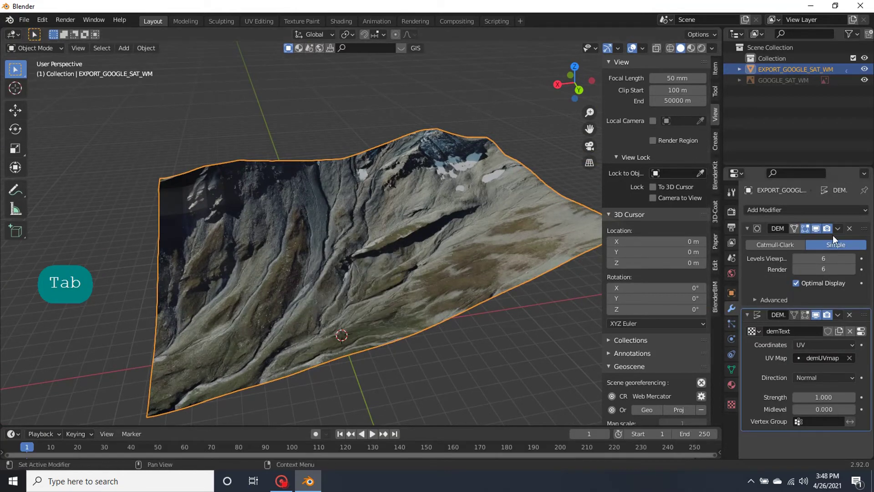
pyautogui.click(839, 228)
pyautogui.click(813, 242)
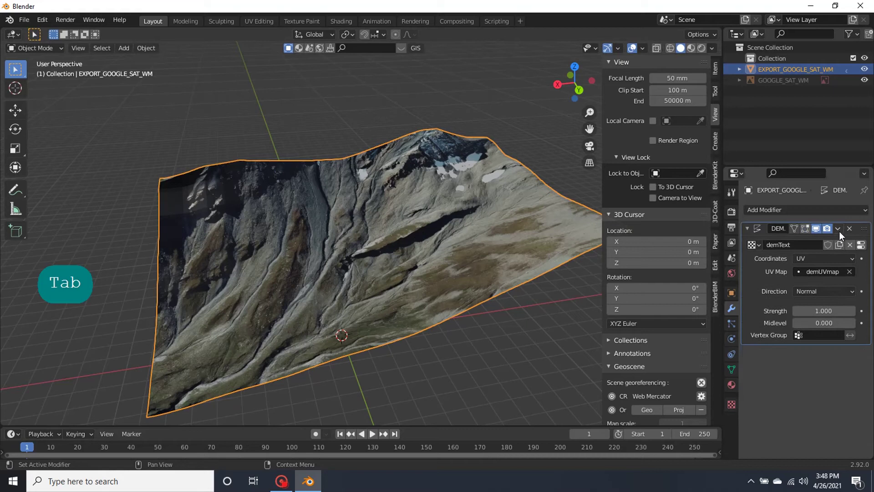
pyautogui.click(839, 228)
pyautogui.click(817, 243)
pyautogui.scroll(-2, 367, 269)
pyautogui.press('Tab')
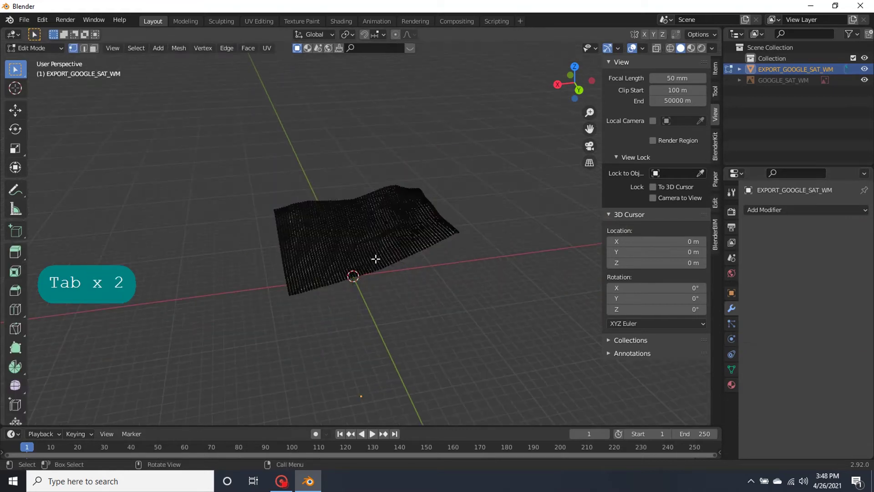
# Extrude the entire terrain mesh straight down along the Z axis to give it thick side walls.
pyautogui.scroll(5, 375, 258)
pyautogui.press('a')
pyautogui.scroll(-5, 381, 261)
pyautogui.press('e')
pyautogui.press('z')
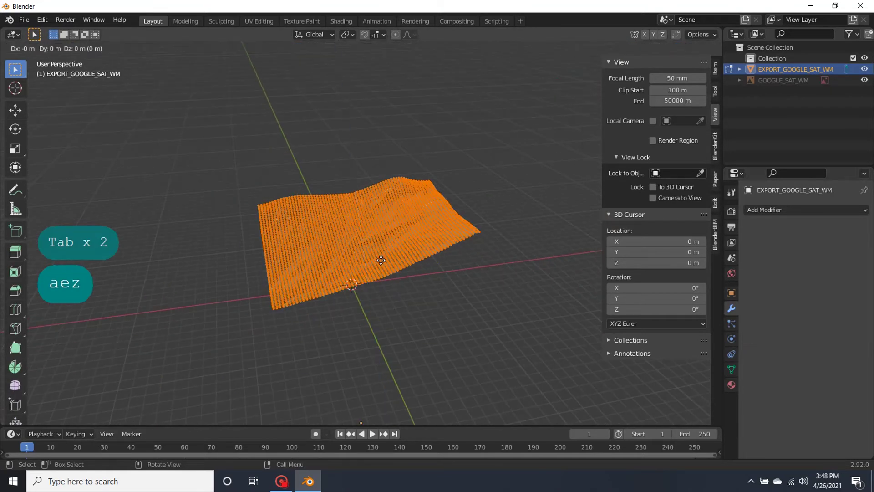
pyautogui.press('z')
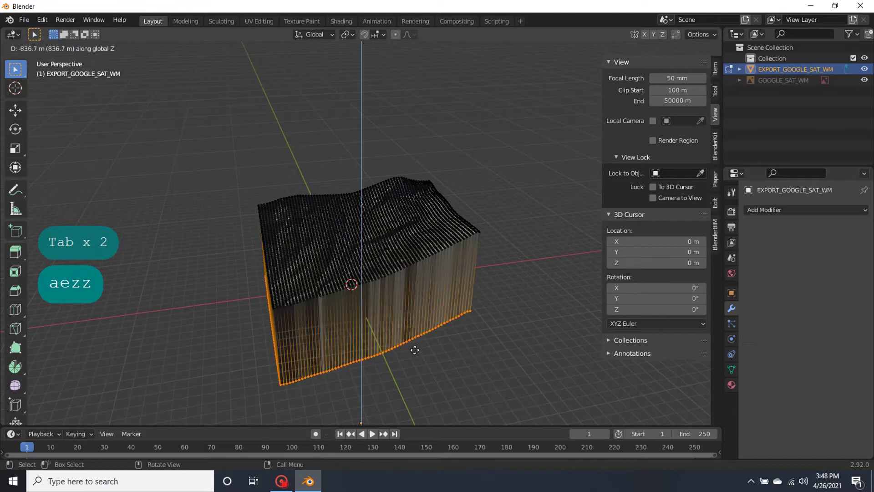
pyautogui.click(412, 328)
pyautogui.press('Tab')
pyautogui.moveTo(482, 299); pyautogui.dragTo(387, 343, button='middle')
pyautogui.press('Tab')
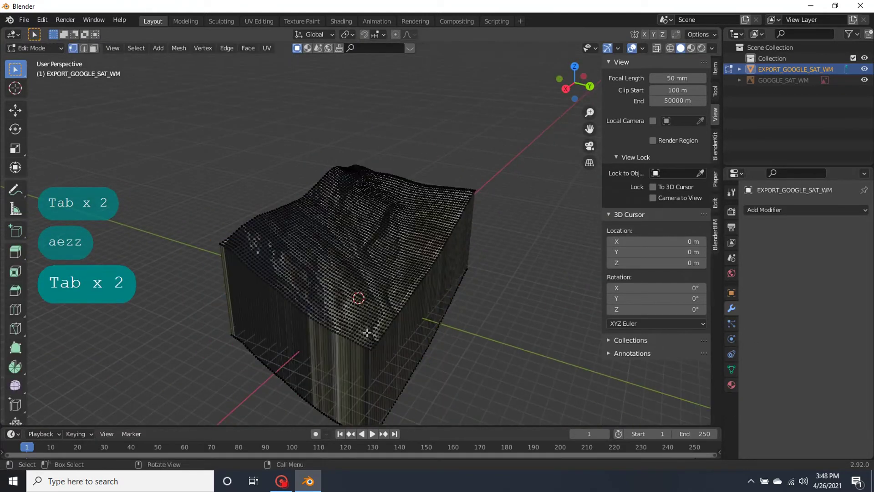
# Place the 3D cursor at the terrain's lowest corner, just under the edge of its top surface.
pyautogui.scroll(2, 354, 333)
pyautogui.scroll(-3, 336, 314)
pyautogui.scroll(3, 337, 315)
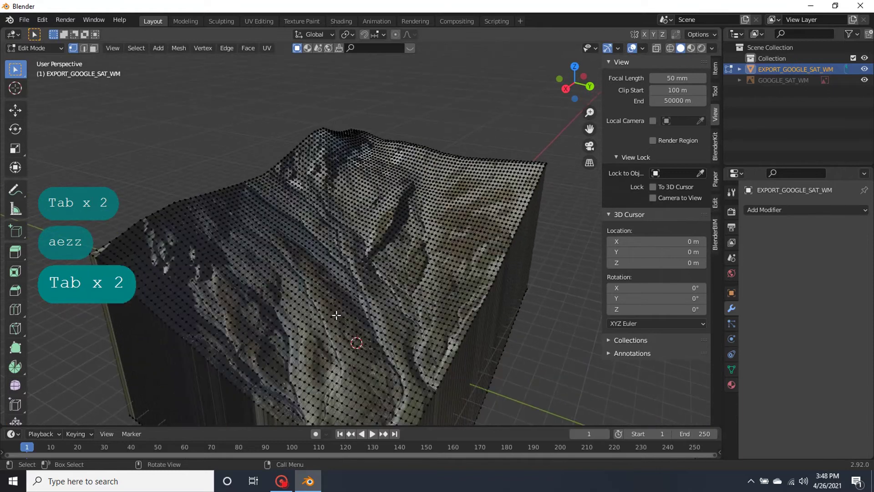
pyautogui.scroll(-3, 349, 332)
pyautogui.scroll(3, 357, 324)
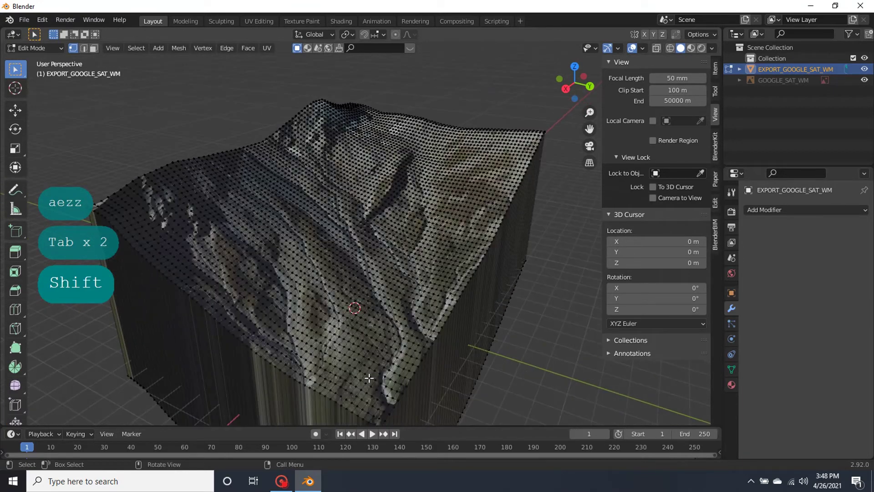
pyautogui.keyDown('shift'); pyautogui.moveTo(364, 328); pyautogui.dragTo(400, 310, button='middle'); pyautogui.keyUp('shift')
pyautogui.keyDown('shift'); pyautogui.rightClick(400, 316); pyautogui.keyUp('shift')
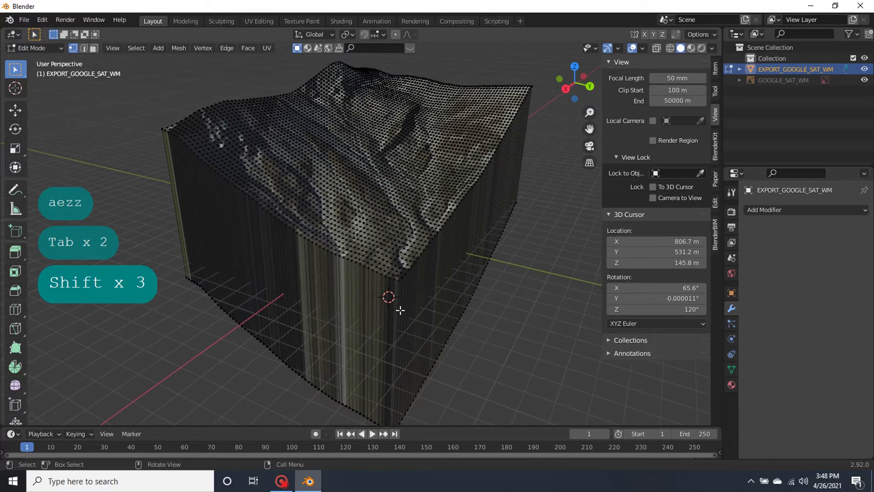
# Return to Object Mode and add a plane mesh at the 3D cursor.
pyautogui.press('Tab')
pyautogui.hotkey('shift', 'a')
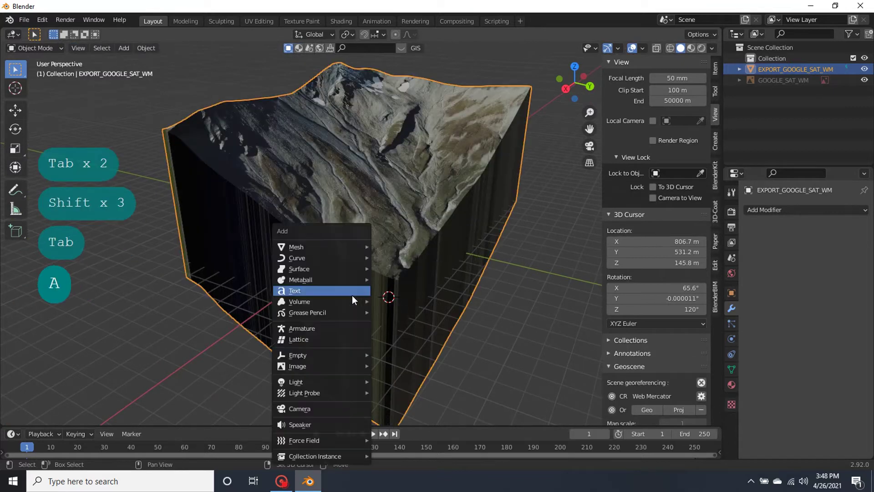
pyautogui.moveTo(332, 246)
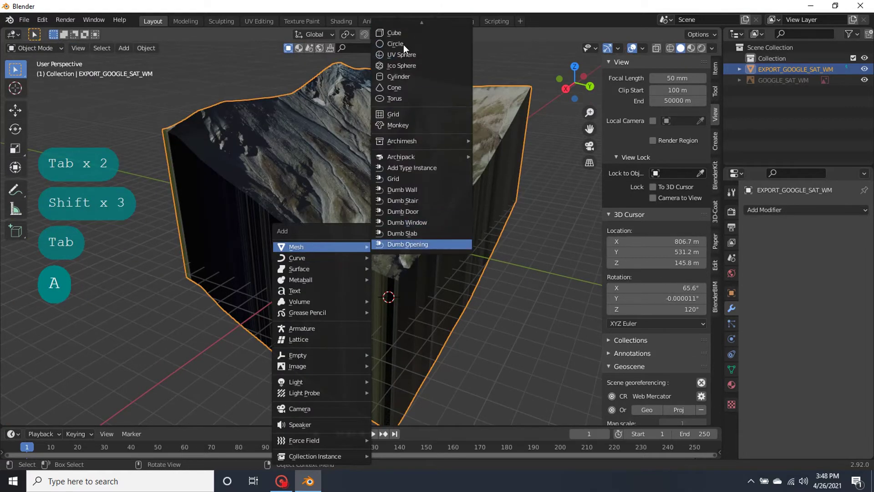
pyautogui.scroll(-1, 403, 45)
pyautogui.click(404, 29)
# Scale the new plane up until it is considerably larger than the terrain's footprint.
pyautogui.scroll(-5, 390, 224)
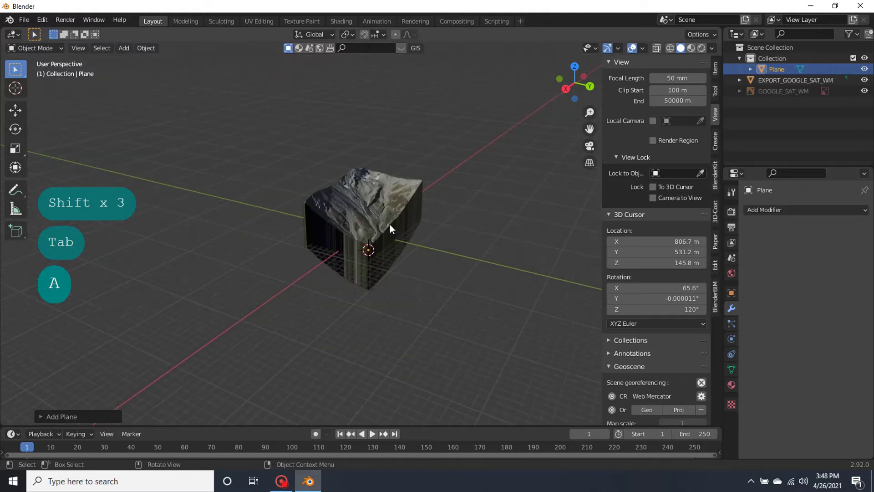
pyautogui.moveTo(390, 224); pyautogui.dragTo(395, 272, button='middle')
pyautogui.press('s')
pyautogui.click(395, 272)
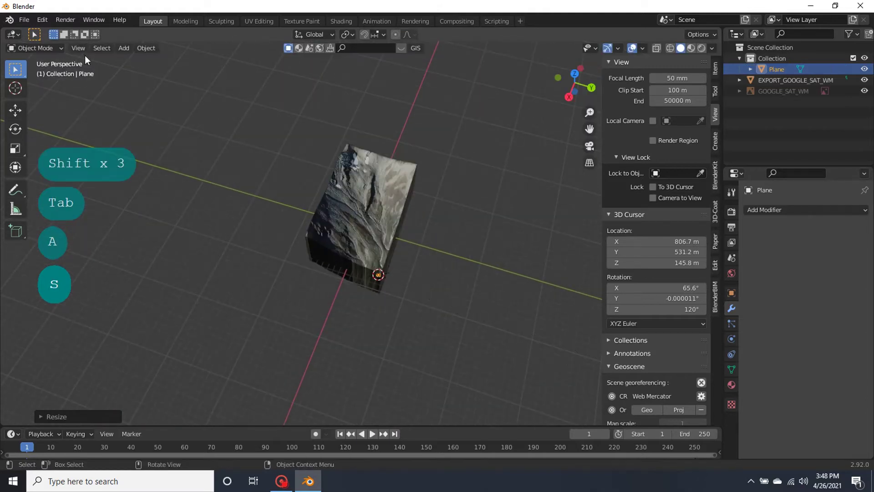
pyautogui.press('s')
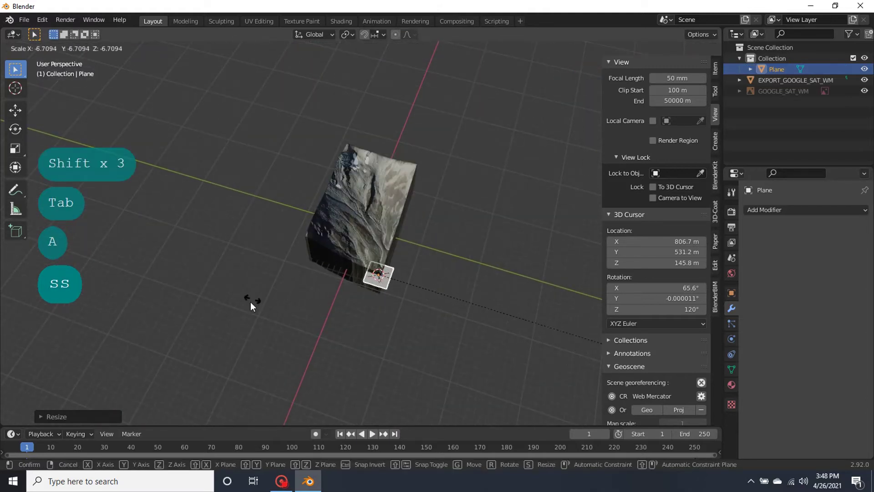
pyautogui.click(368, 288)
pyautogui.press('s')
pyautogui.click(97, 415)
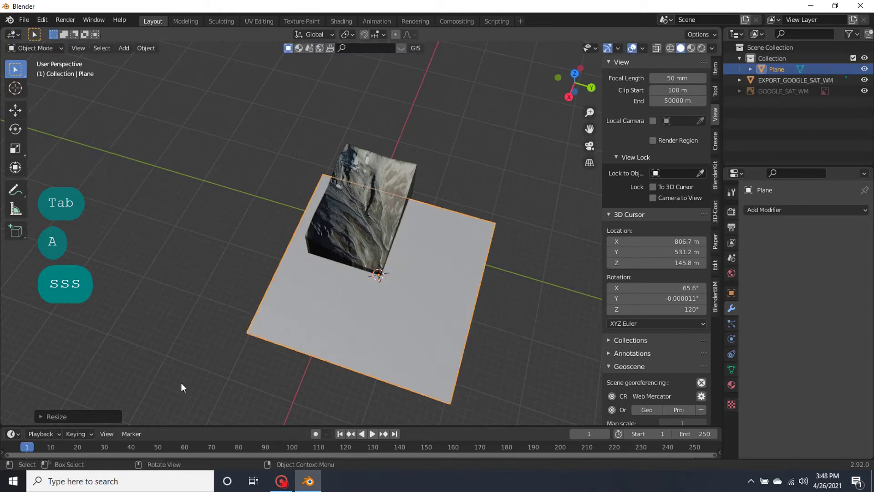
# Move the plane horizontally, with Z locked, so that it surrounds the terrain on all sides.
pyautogui.press('g')
pyautogui.press('z')
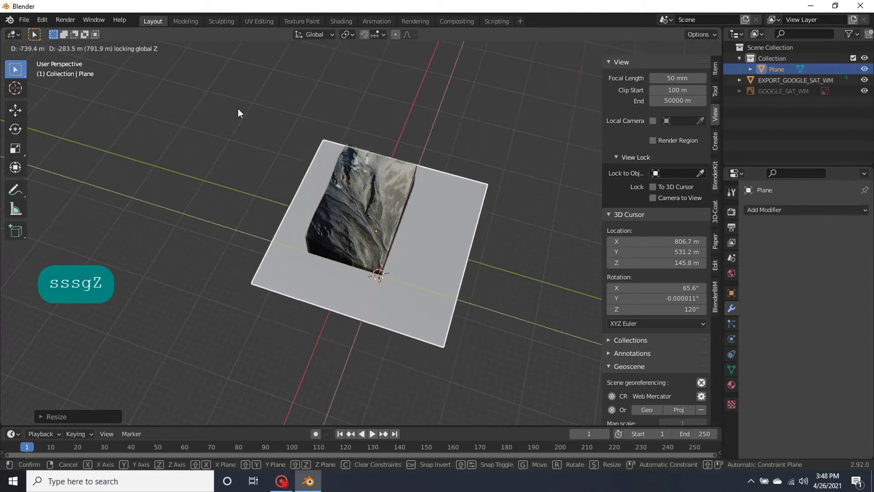
pyautogui.click(412, 339)
pyautogui.moveTo(412, 339); pyautogui.dragTo(288, 272, button='middle')
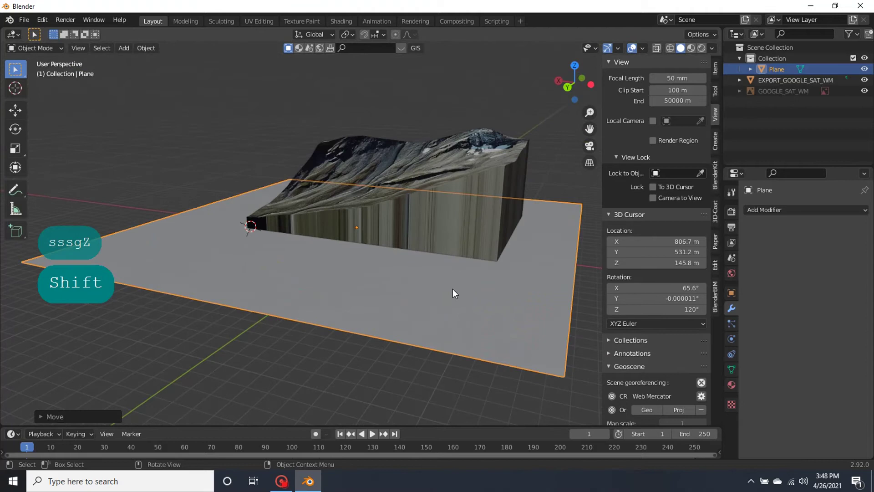
# Apply all transforms to the enlarged plane.
pyautogui.hotkey('ctrl', 'a')
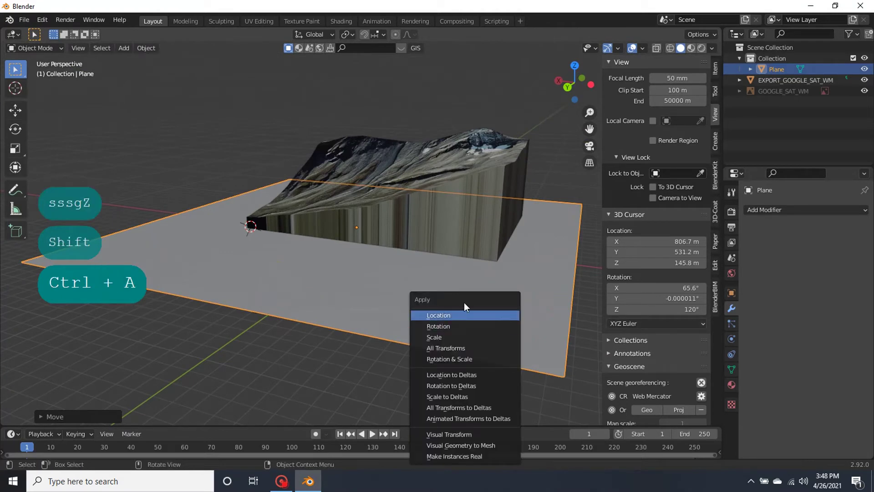
pyautogui.press('Escape')
pyautogui.hotkey('ctrl', 'a')
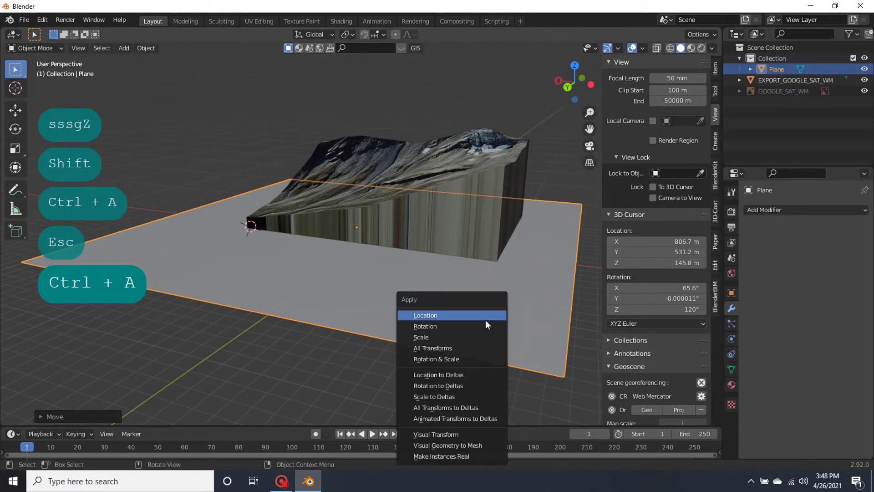
pyautogui.click(442, 348)
pyautogui.scroll(-3, 364, 286)
pyautogui.scroll(4, 401, 296)
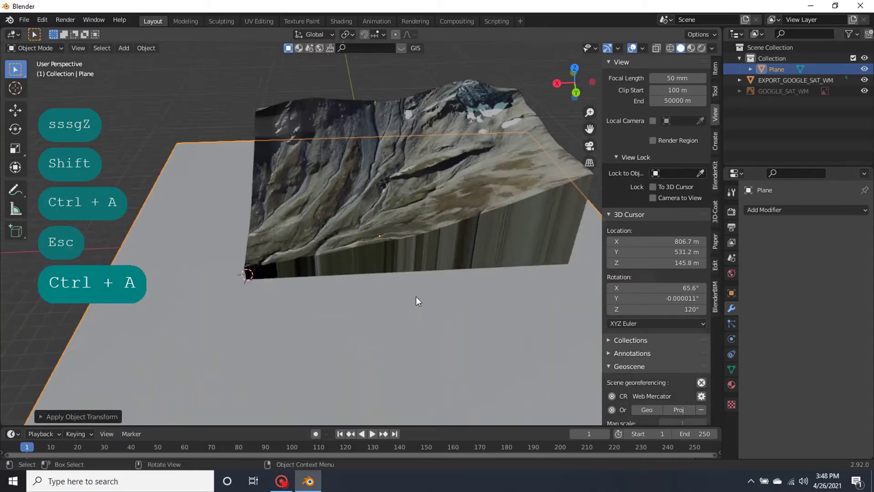
pyautogui.scroll(-2, 455, 305)
pyautogui.moveTo(493, 315); pyautogui.dragTo(431, 319, button='middle')
# Add an Array modifier to the plane.
pyautogui.click(381, 297)
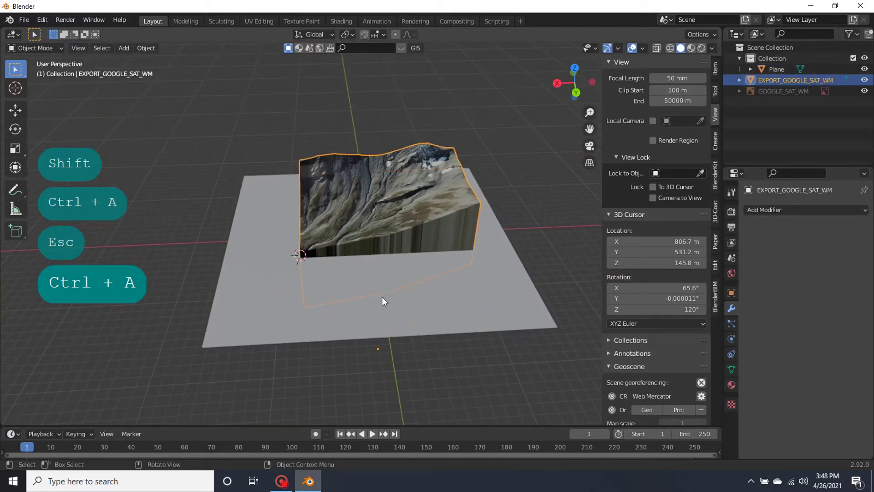
pyautogui.click(435, 323)
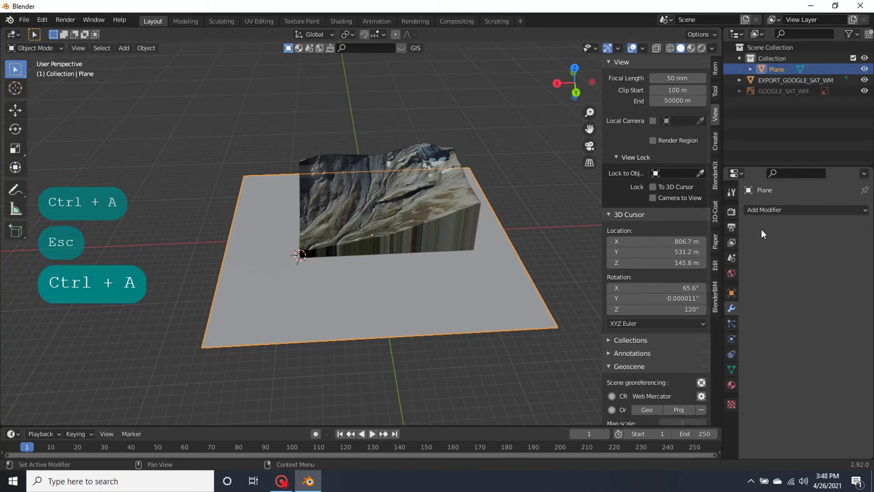
pyautogui.click(774, 208)
pyautogui.click(647, 240)
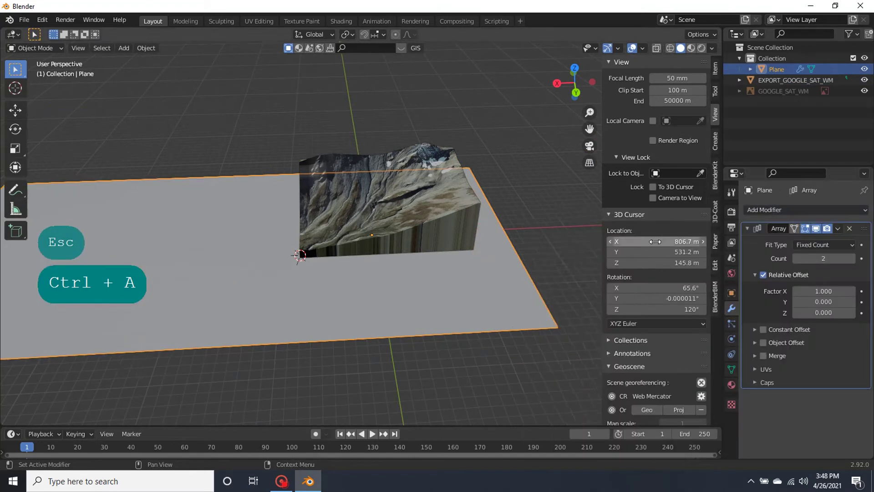
pyautogui.scroll(4, 441, 270)
pyautogui.scroll(-6, 441, 271)
# Switch the array from relative to constant offset and set its X distance to 0 m.
pyautogui.click(769, 275)
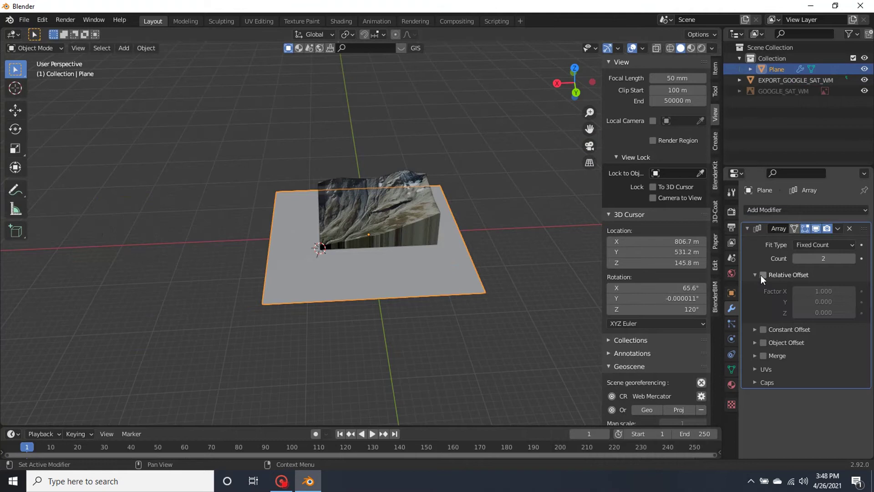
pyautogui.click(755, 275)
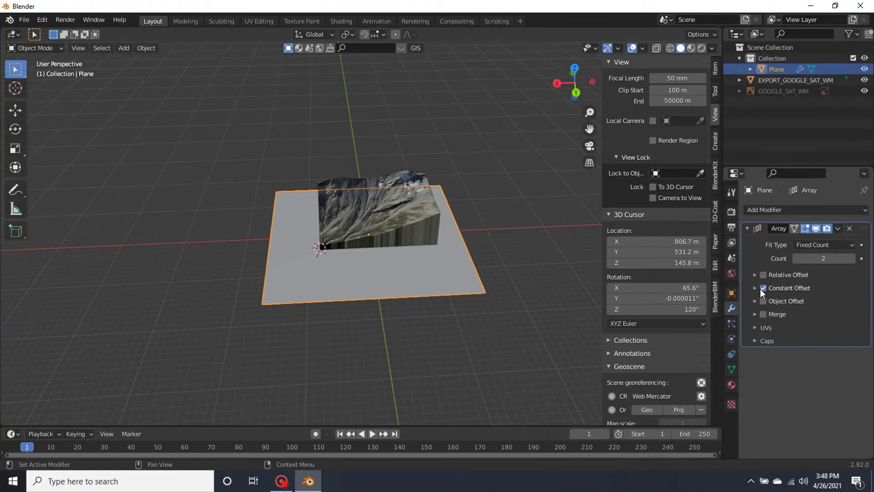
pyautogui.click(755, 288)
pyautogui.click(825, 304)
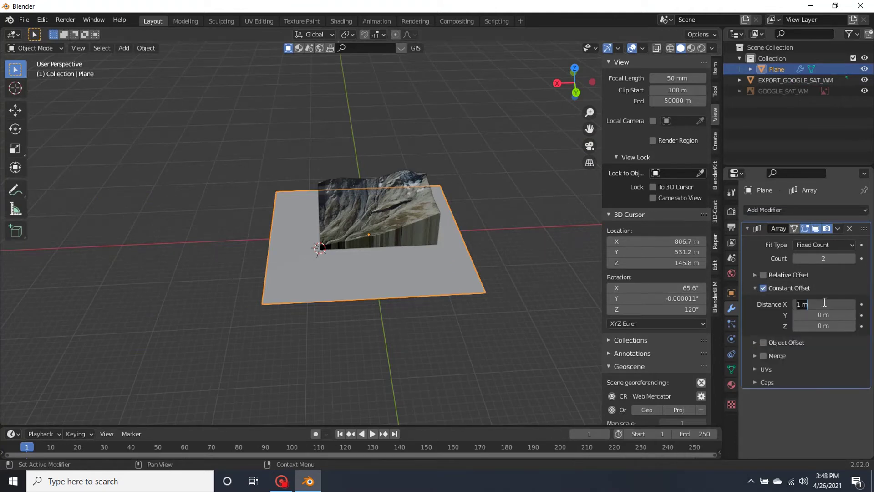
pyautogui.write('0')
pyautogui.press('Return')
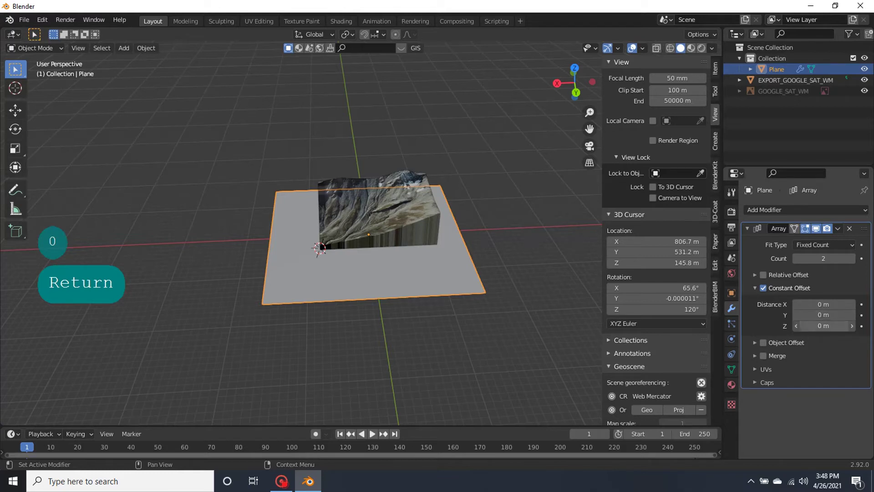
# Try a constant Z distance of 60 m and view the plane spacing from a low angle.
pyautogui.click(818, 324)
pyautogui.write('60')
pyautogui.press('Return')
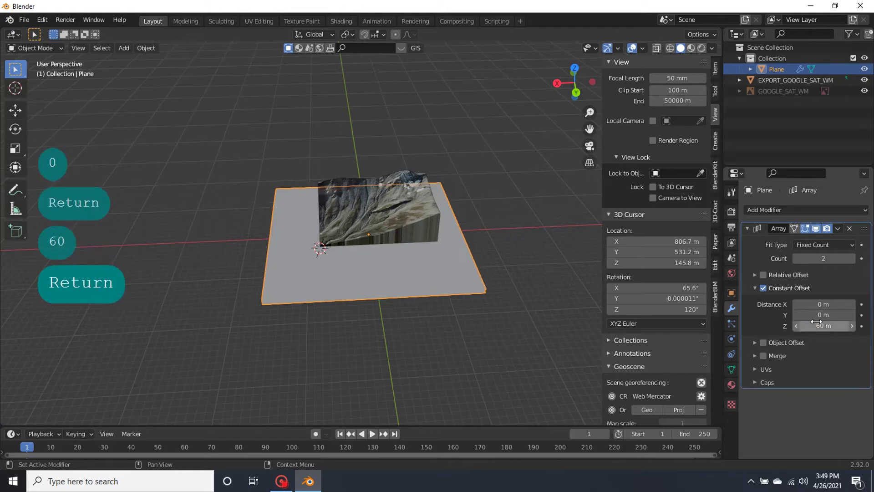
pyautogui.moveTo(565, 291); pyautogui.dragTo(497, 246, button='middle')
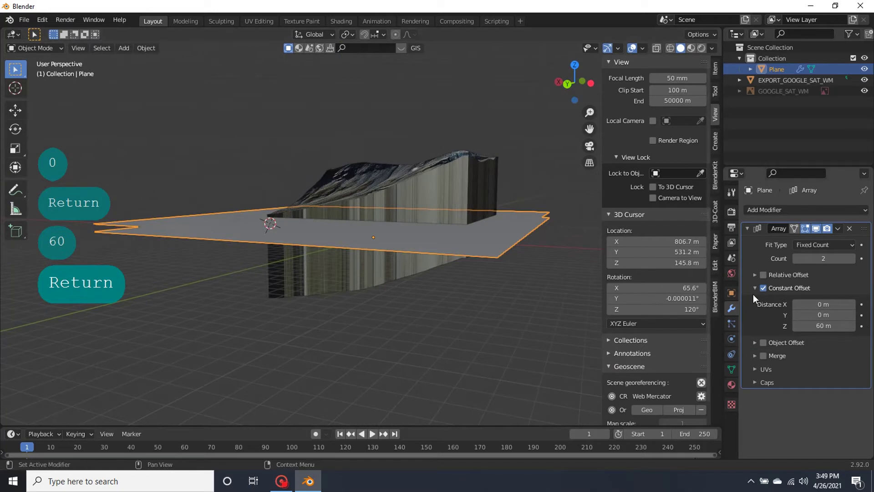
# Set the array's constant Z distance to 30 m and its count to 20.
pyautogui.click(821, 324)
pyautogui.write('30')
pyautogui.press('Return')
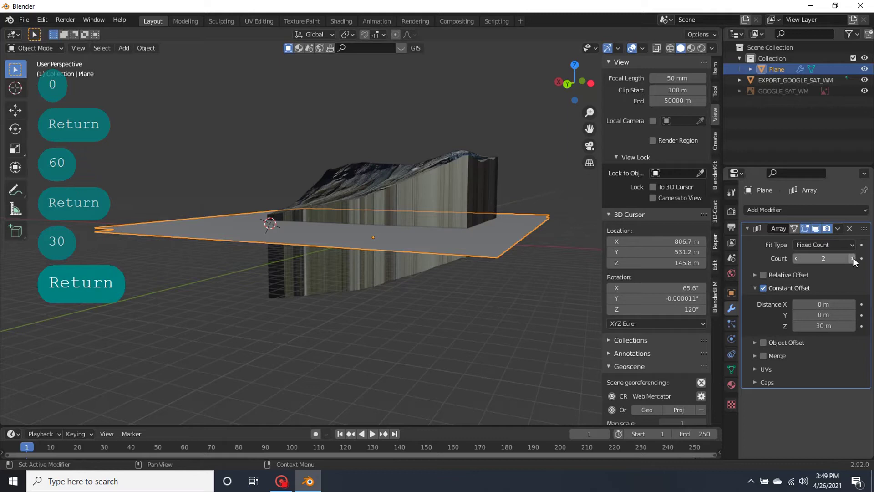
pyautogui.moveTo(853, 258)
pyautogui.mouseDown()
pyautogui.moveTo(871, 258)
pyautogui.moveTo(816, 258)
pyautogui.moveTo(849, 258)
pyautogui.mouseUp()
pyautogui.moveTo(476, 263); pyautogui.dragTo(465, 294, button='middle')
# Select the arrayed plane stack and apply its object transforms again.
pyautogui.click(423, 270)
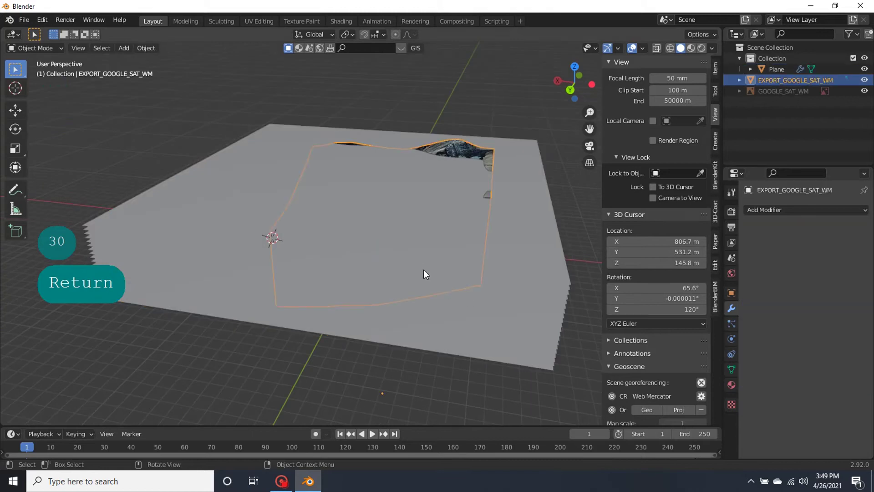
pyautogui.click(428, 274)
pyautogui.hotkey('ctrl', 'a')
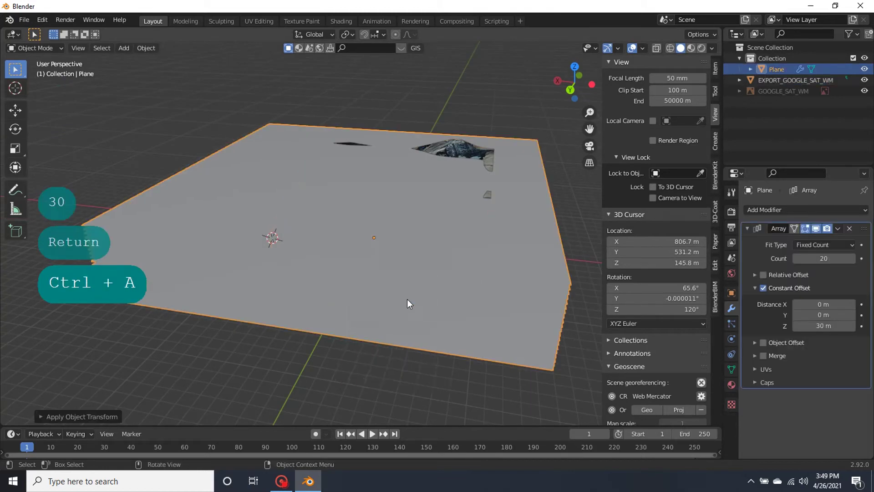
pyautogui.moveTo(406, 299); pyautogui.dragTo(452, 284, button='middle')
pyautogui.click(364, 265)
pyautogui.hotkey('ctrl', 'a')
pyautogui.click(364, 265)
pyautogui.click(533, 264)
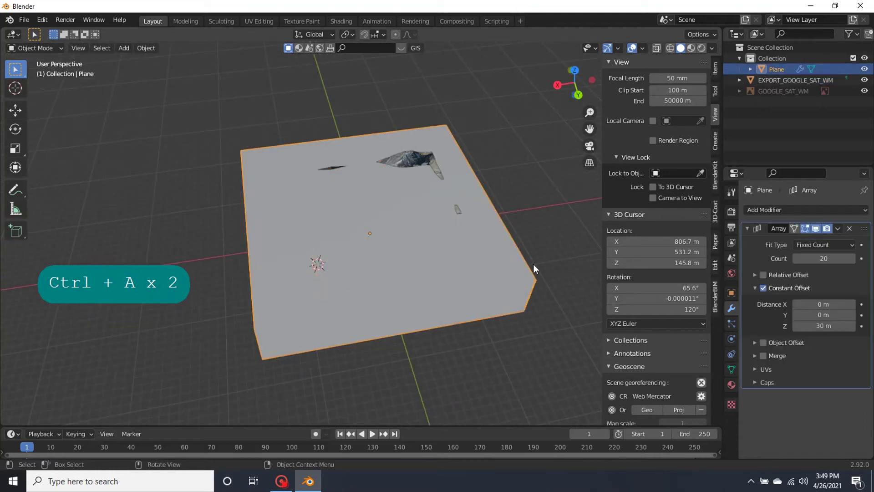
pyautogui.moveTo(533, 268); pyautogui.dragTo(497, 252, button='middle')
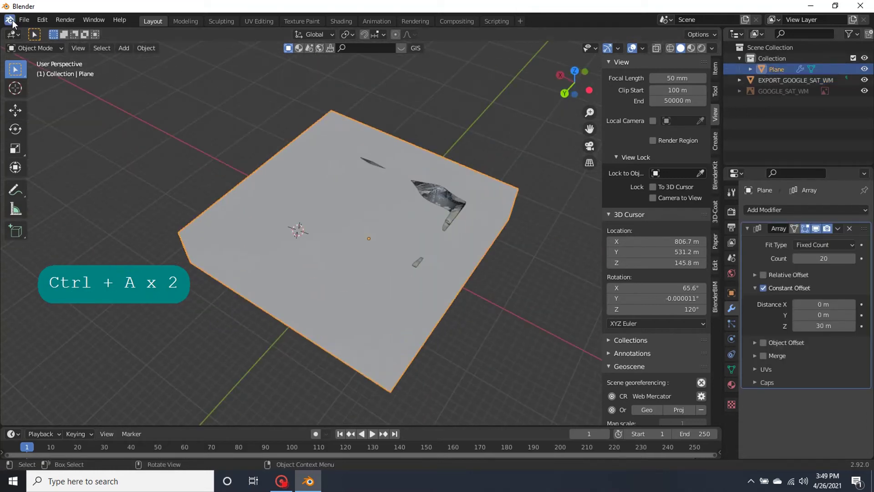
# Search the add-on preferences for "bool" to check whether Bool Tool is enabled, and close the preferences.
pyautogui.click(42, 19)
pyautogui.click(75, 184)
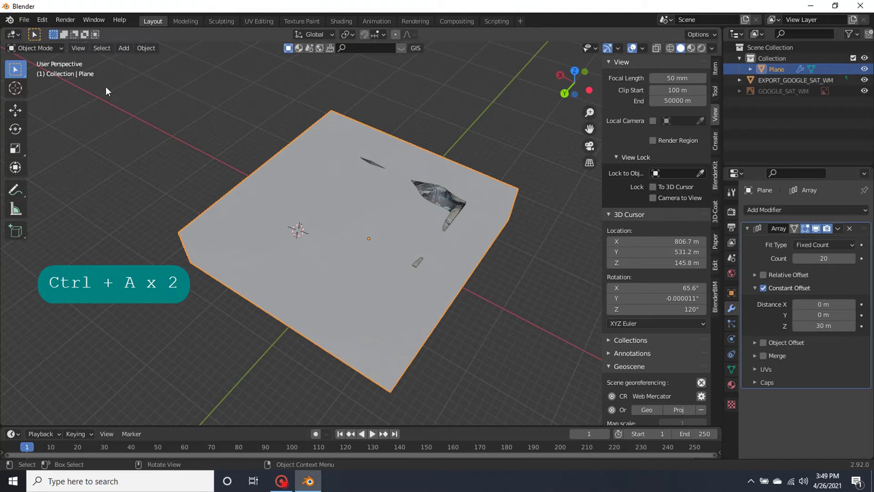
pyautogui.click(42, 20)
pyautogui.click(76, 177)
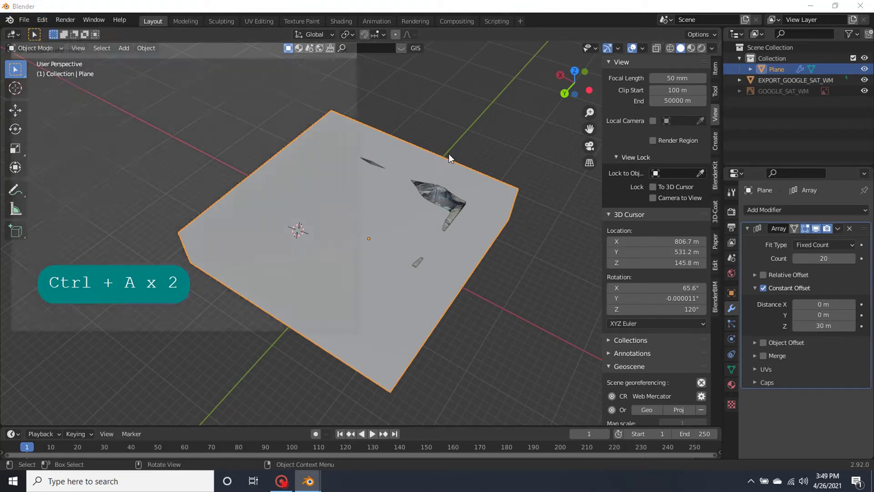
pyautogui.write('bool')
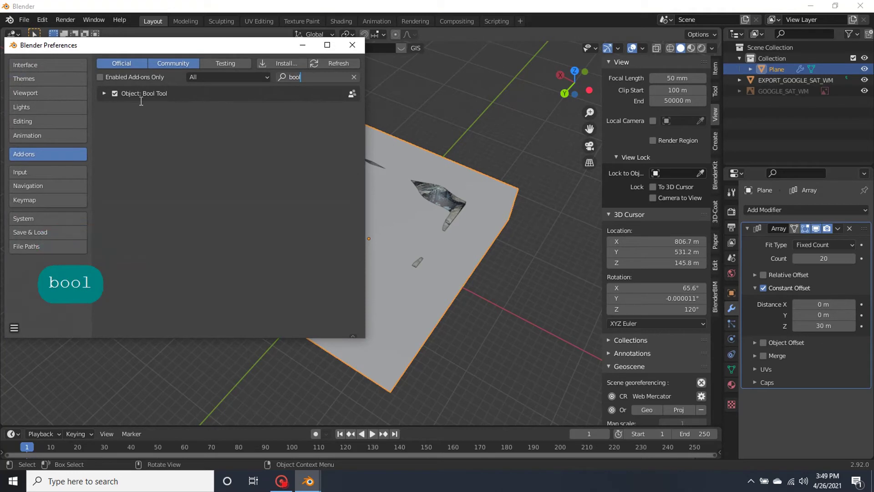
pyautogui.click(352, 45)
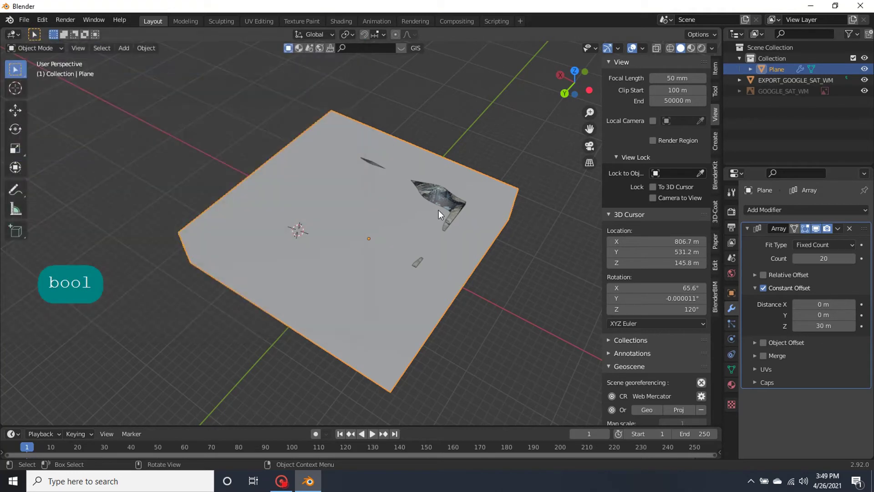
# Add the terrain block to the selection as active object and cut it with the plane stack using Bool Tool's Difference brush.
pyautogui.scroll(1, 528, 225)
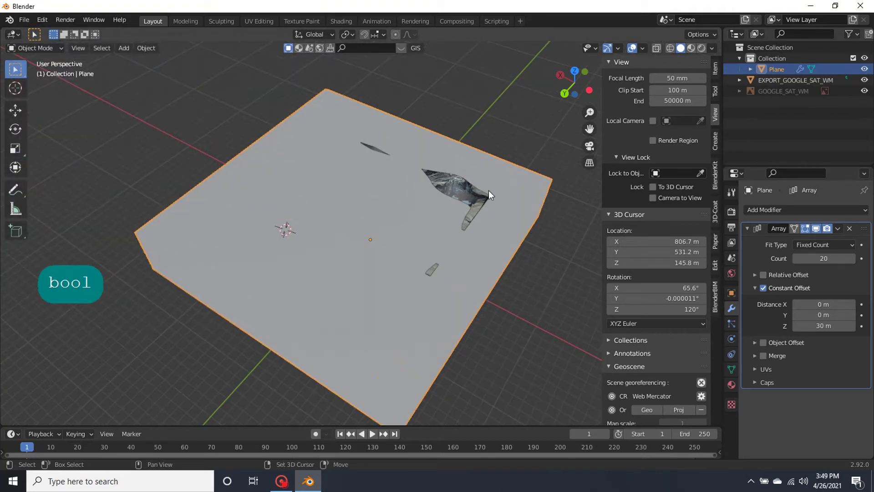
pyautogui.keyDown('shift'); pyautogui.click(476, 191); pyautogui.keyUp('shift')
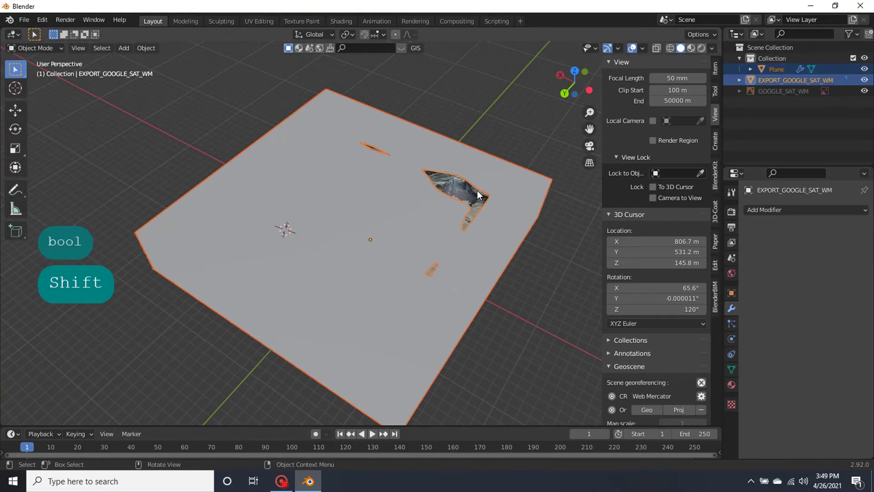
pyautogui.press('ctrl+KP_Subtract')
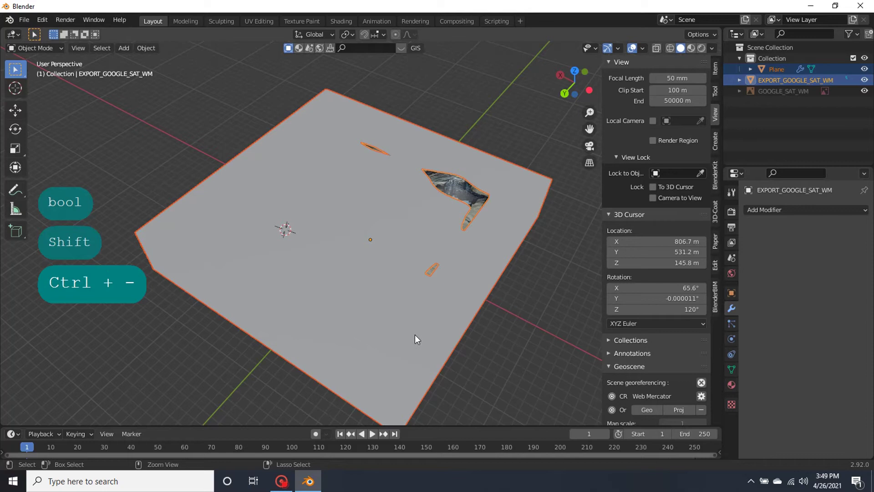
pyautogui.moveTo(491, 298); pyautogui.dragTo(572, 252, button='middle')
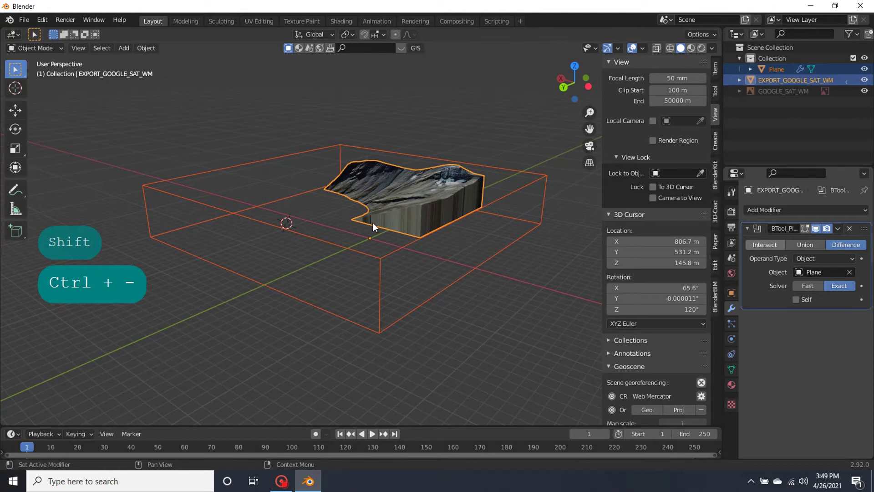
# Change the terrain's Boolean modifier operation to Intersect and its solver to Fast.
pyautogui.press('ctrl+KP_Multiply')
pyautogui.scroll(3, 368, 202)
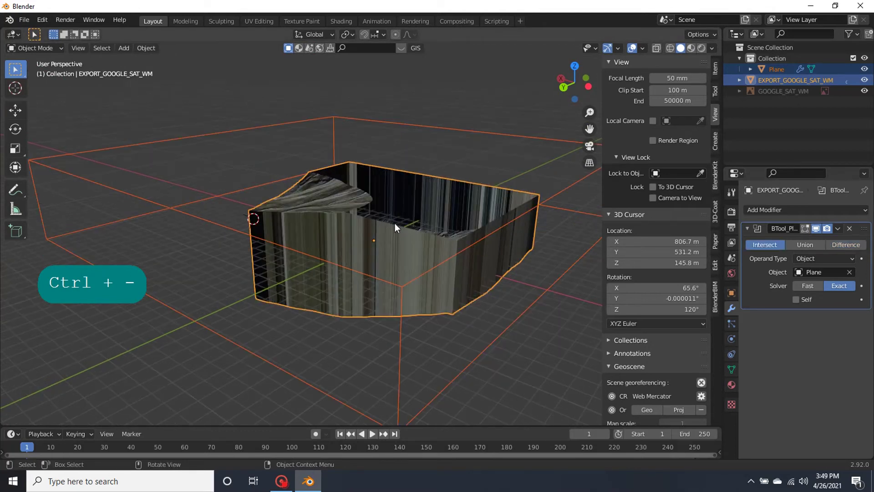
pyautogui.click(814, 286)
pyautogui.moveTo(446, 282); pyautogui.dragTo(418, 274, button='middle')
pyautogui.scroll(4, 418, 274)
pyautogui.scroll(-6, 417, 271)
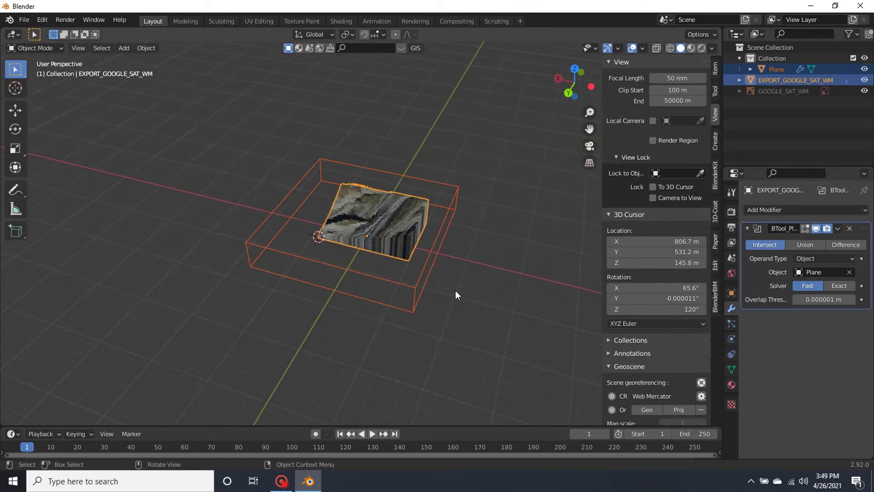
pyautogui.scroll(3, 455, 290)
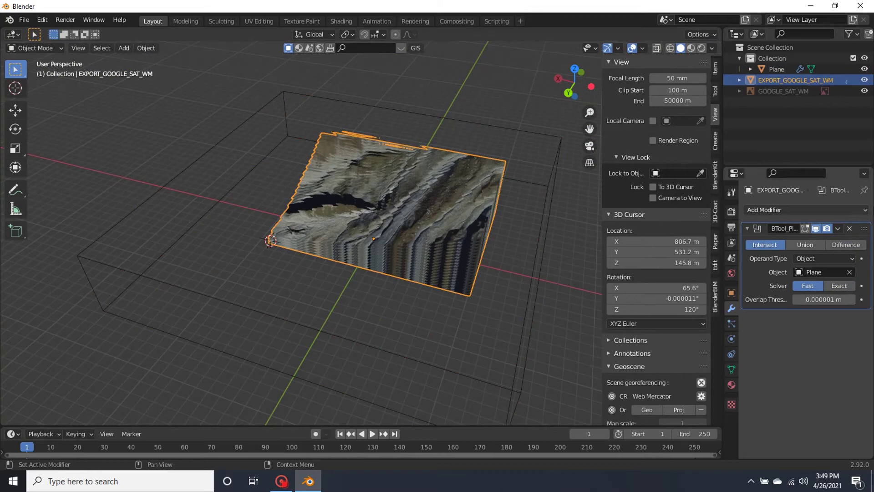
# Add a Solidify modifier to the sliced terrain.
pyautogui.click(774, 209)
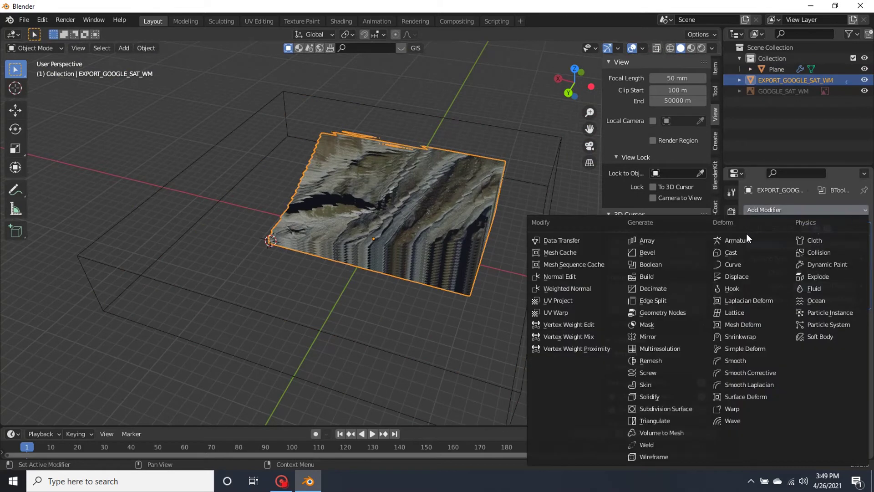
pyautogui.click(649, 397)
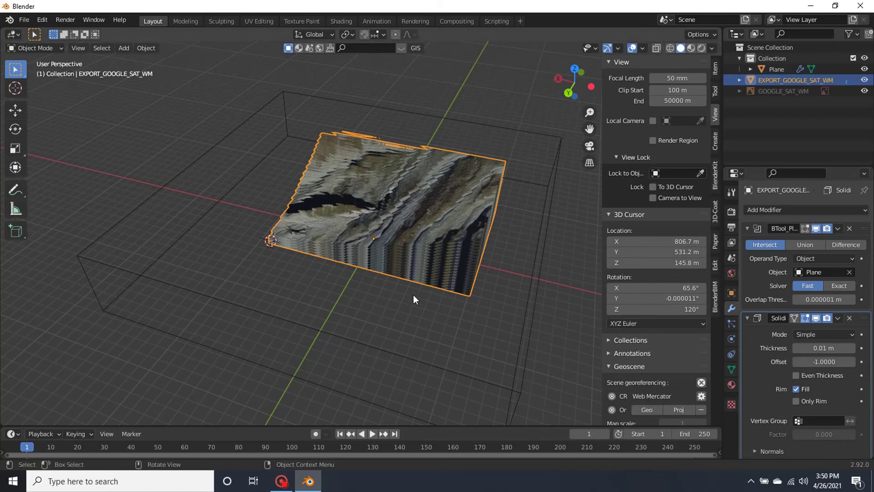
pyautogui.scroll(-3, 805, 350)
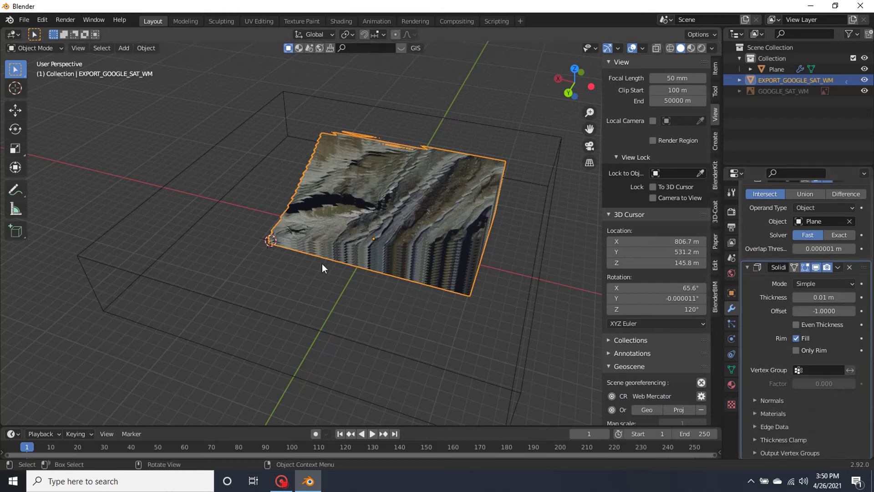
pyautogui.moveTo(322, 263); pyautogui.dragTo(401, 225, button='middle')
pyautogui.scroll(3, 780, 275)
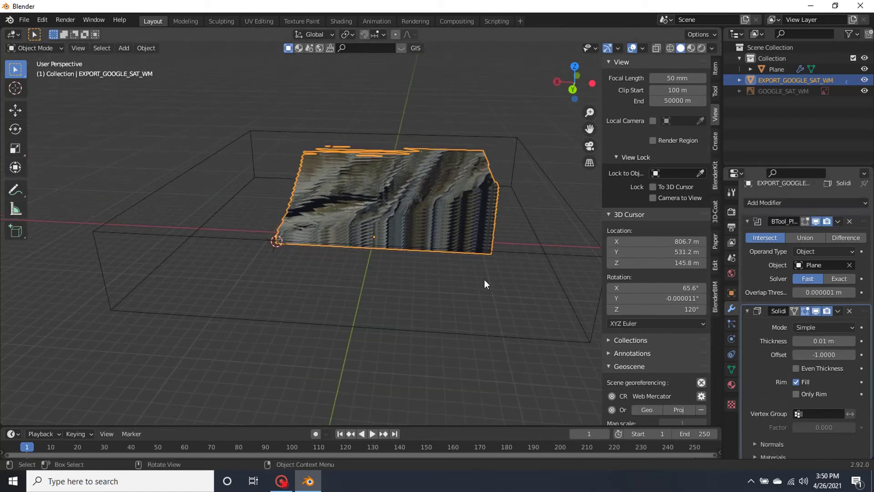
# Set the terrain's Solidify thickness to 30 m and view the resulting slices up close.
pyautogui.click(536, 257)
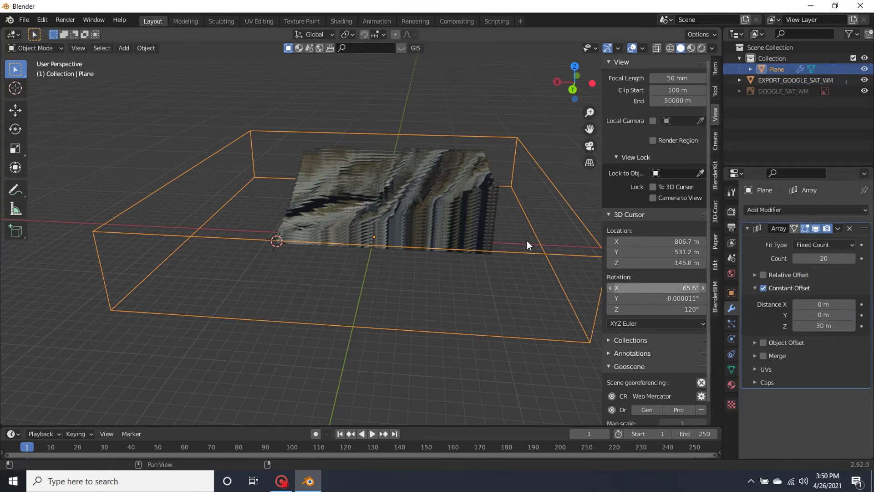
pyautogui.click(458, 207)
pyautogui.moveTo(458, 208); pyautogui.dragTo(643, 258, button='middle')
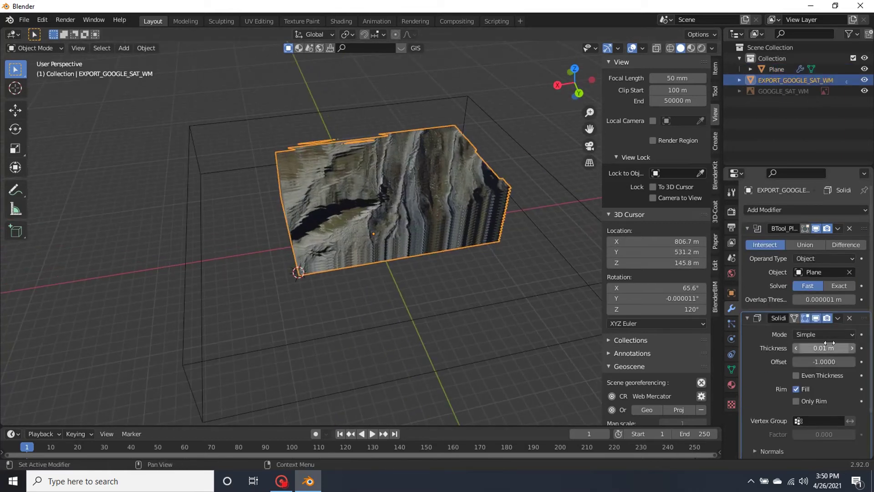
pyautogui.click(824, 348)
pyautogui.write('30')
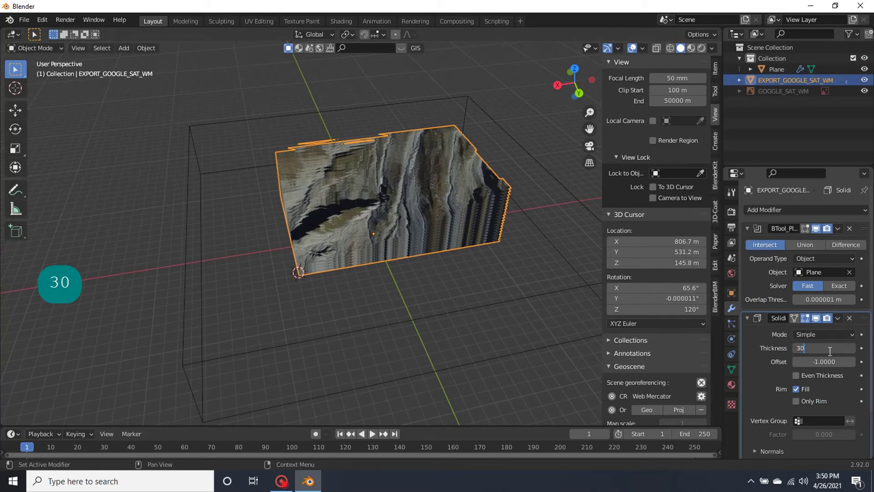
pyautogui.press('Return')
pyautogui.moveTo(489, 184); pyautogui.dragTo(437, 237, button='middle')
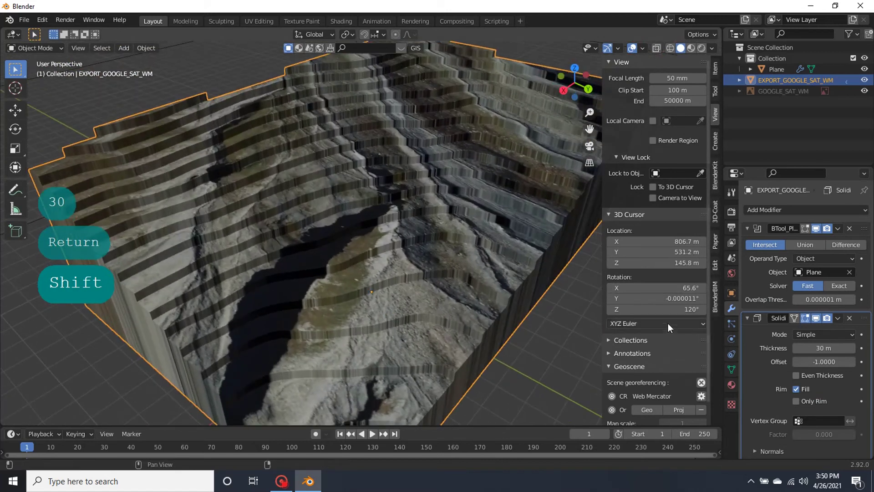
pyautogui.scroll(-6, 458, 290)
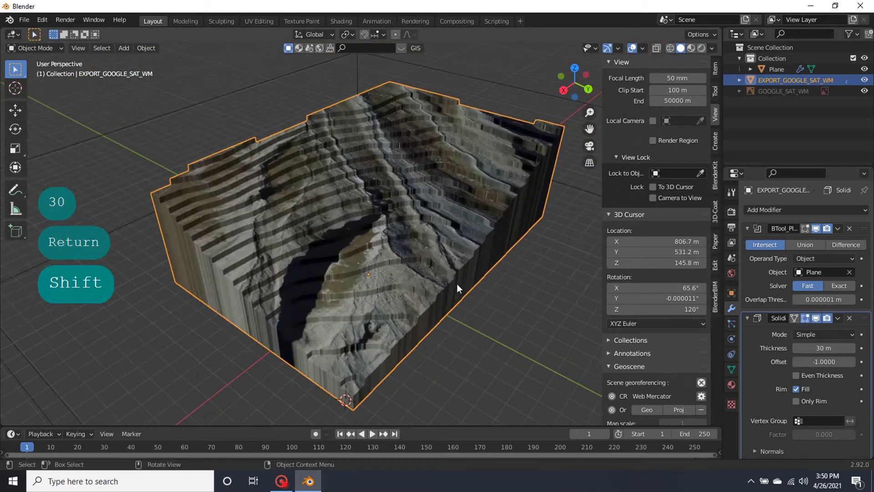
# Select the cutting plane stack and set its array's constant Z distance to 15 m.
pyautogui.scroll(3, 524, 168)
pyautogui.click(534, 143)
pyautogui.scroll(3, 584, 291)
pyautogui.click(821, 314)
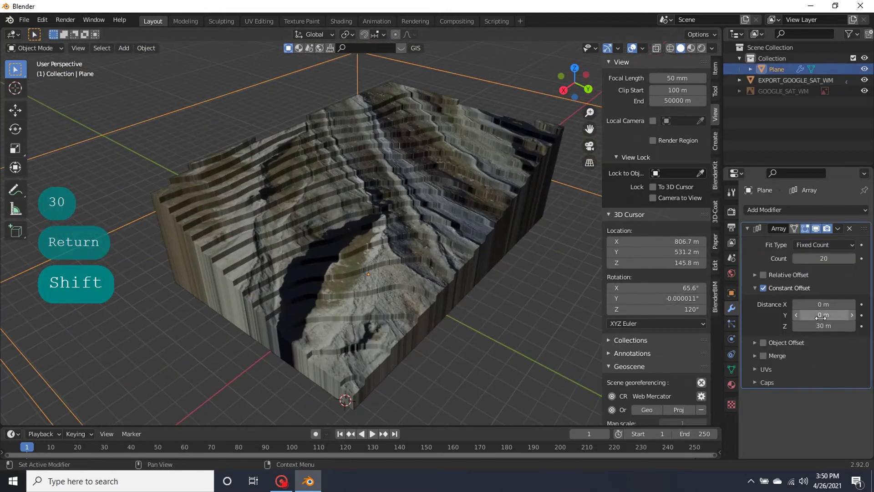
pyautogui.click(822, 325)
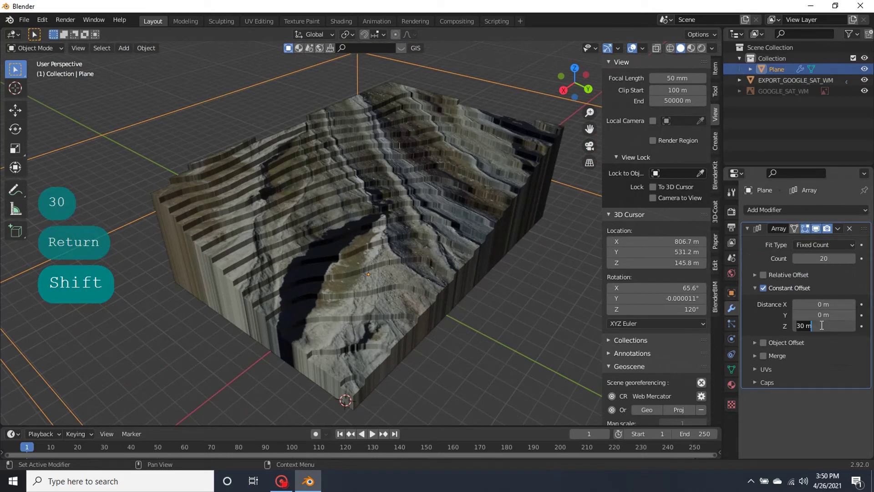
pyautogui.write('15')
pyautogui.press('Return')
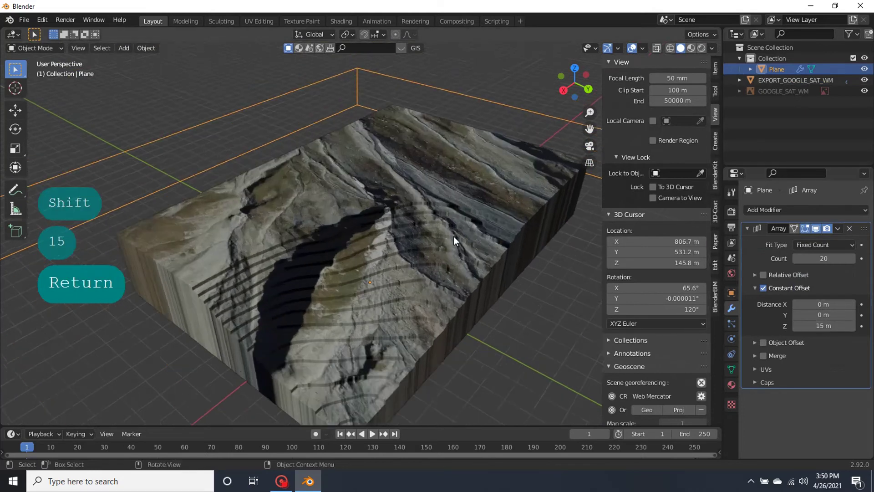
pyautogui.moveTo(455, 242); pyautogui.dragTo(413, 272, button='middle')
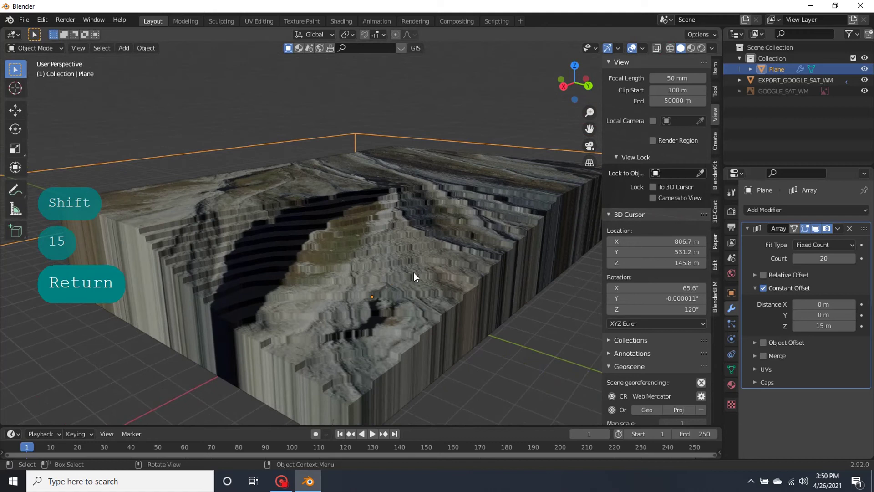
# Raise the plane array's count to 26.
pyautogui.click(852, 260)
pyautogui.click(852, 259)
pyautogui.click(852, 259)
pyautogui.click(851, 259)
pyautogui.click(852, 260)
pyautogui.click(851, 259)
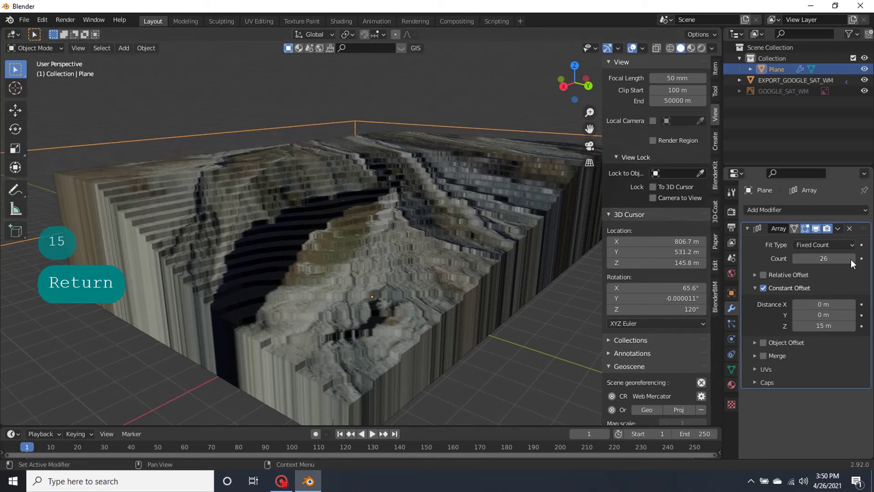
# Examine the terrain's full unsliced mesh in Edit Mode, then return to Object Mode.
pyautogui.click(332, 204)
pyautogui.press('Tab')
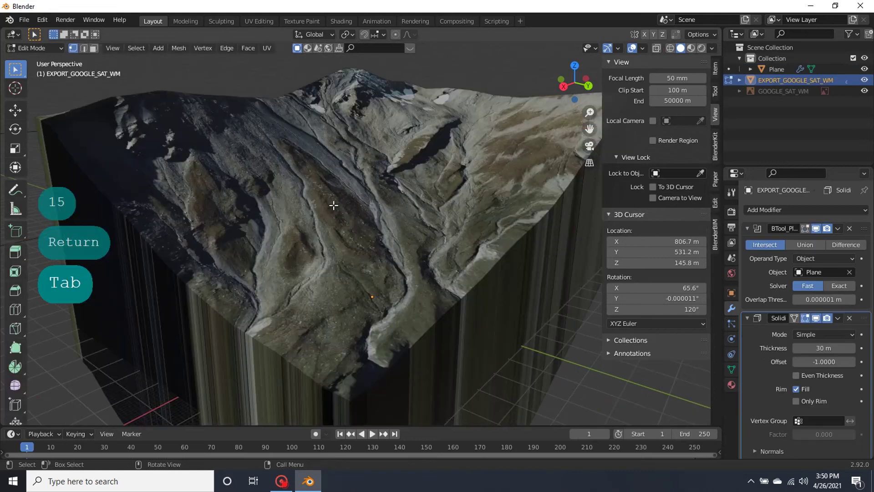
pyautogui.scroll(-4, 333, 206)
pyautogui.moveTo(377, 167); pyautogui.dragTo(405, 226, button='middle')
pyautogui.press('Tab')
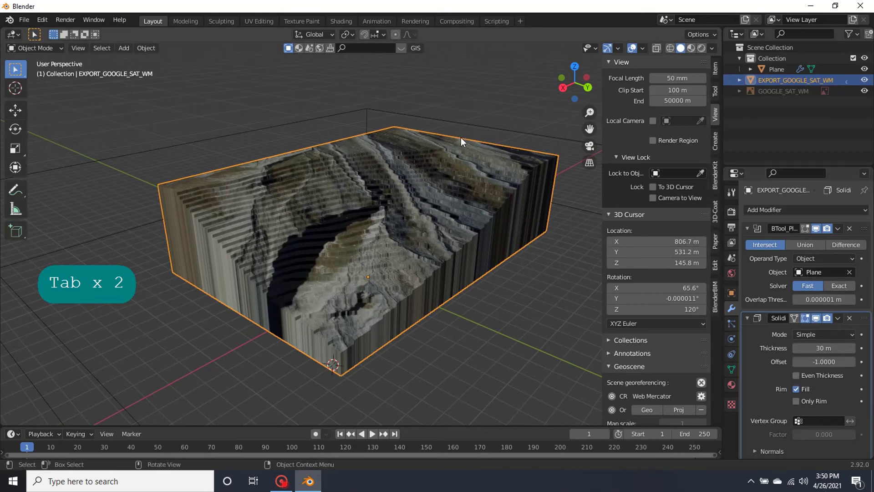
# Select the plane stack and raise its array count to 52 to cover the mountain's peak.
pyautogui.click(488, 128)
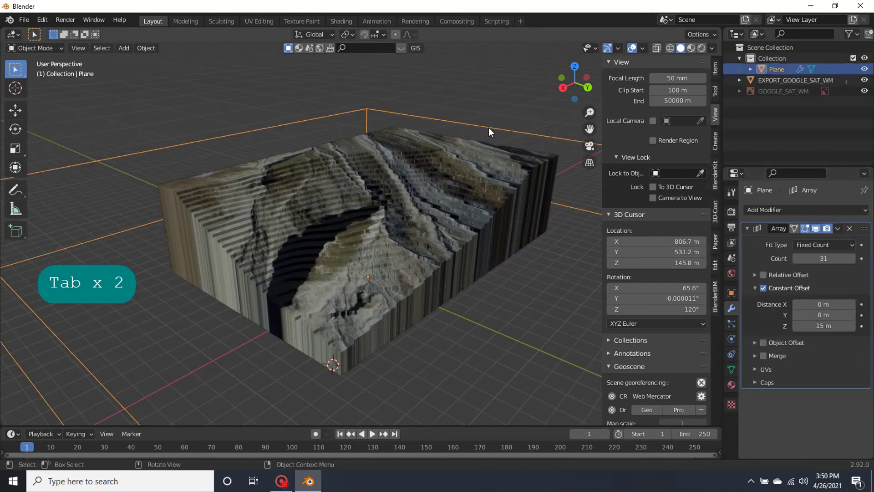
pyautogui.click(851, 258)
pyautogui.click(850, 258)
pyautogui.click(850, 258)
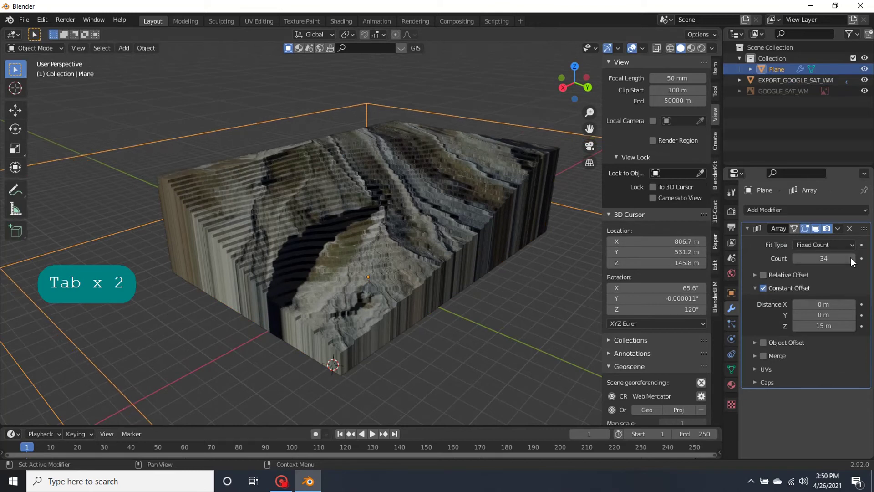
pyautogui.click(851, 258)
pyautogui.click(851, 258)
pyautogui.click(850, 258)
pyautogui.click(851, 258)
pyautogui.click(850, 258)
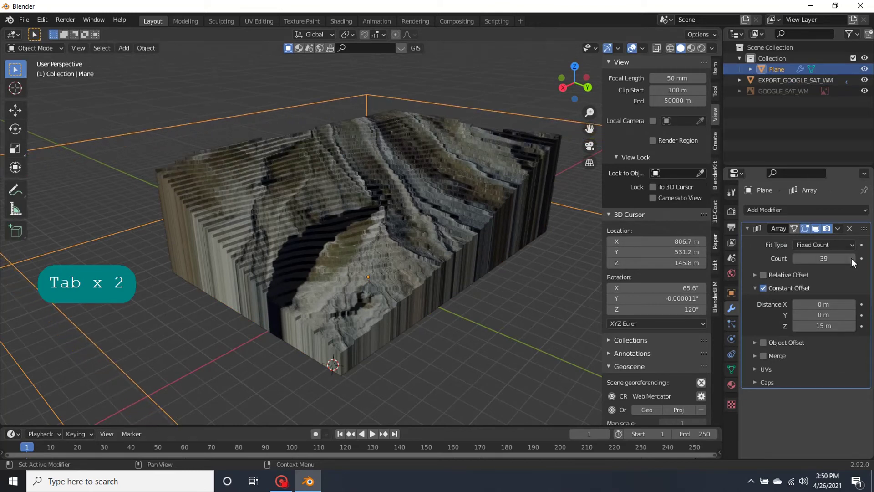
pyautogui.click(851, 258)
pyautogui.click(850, 258)
pyautogui.click(851, 258)
pyautogui.click(851, 258)
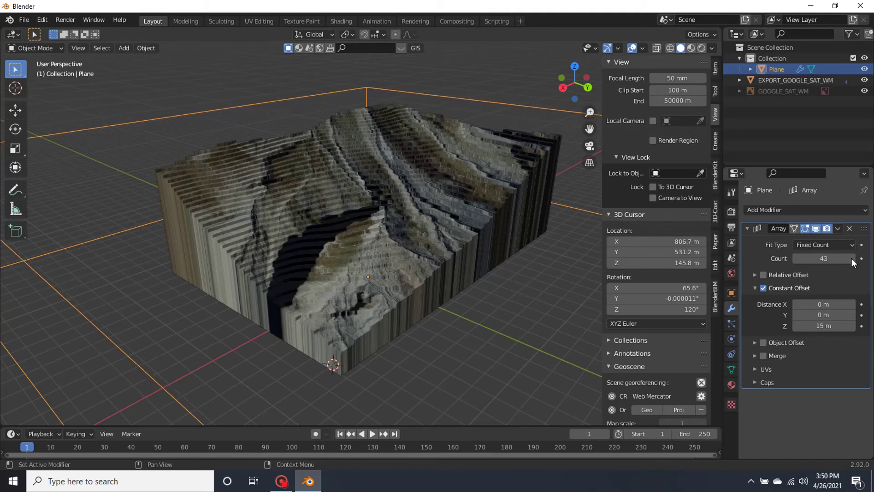
pyautogui.click(850, 258)
pyautogui.click(851, 258)
pyautogui.click(850, 258)
pyautogui.click(851, 258)
pyautogui.click(851, 258)
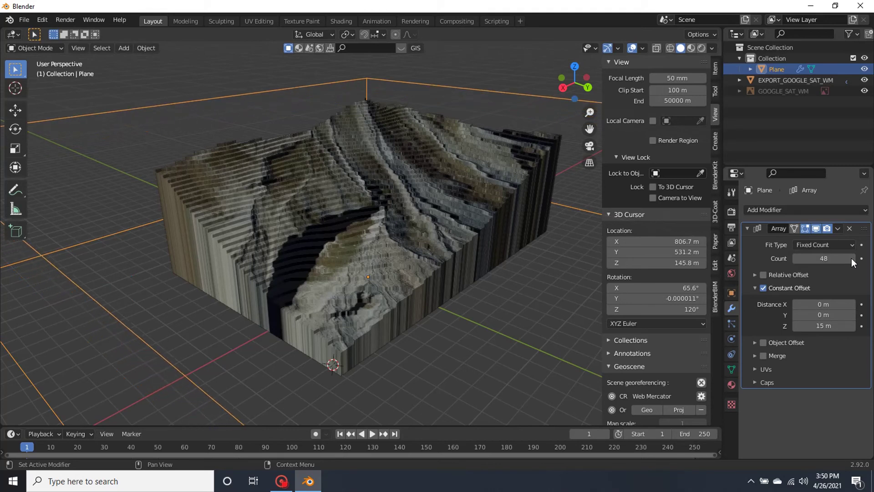
pyautogui.click(851, 258)
pyautogui.click(850, 258)
pyautogui.click(851, 258)
pyautogui.click(851, 258)
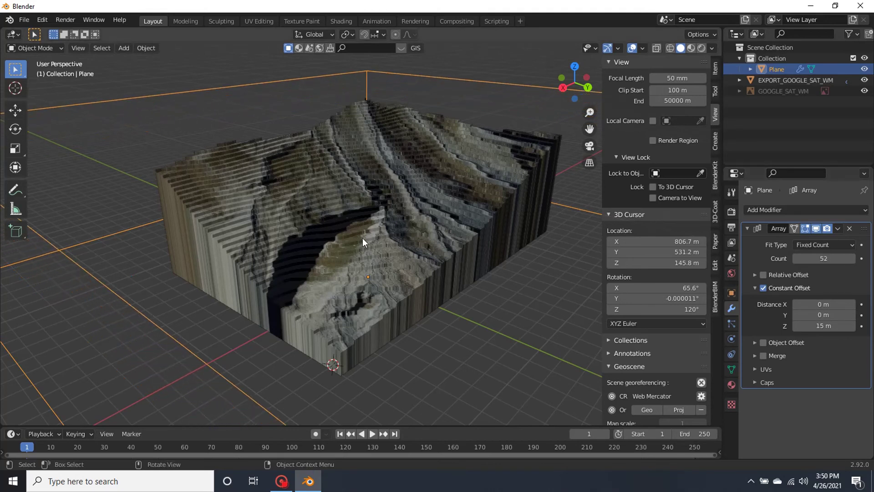
# Inspect the stepped layers, then select the terrain and set its Solidify thickness to 15 m.
pyautogui.moveTo(362, 238); pyautogui.dragTo(389, 230, button='middle')
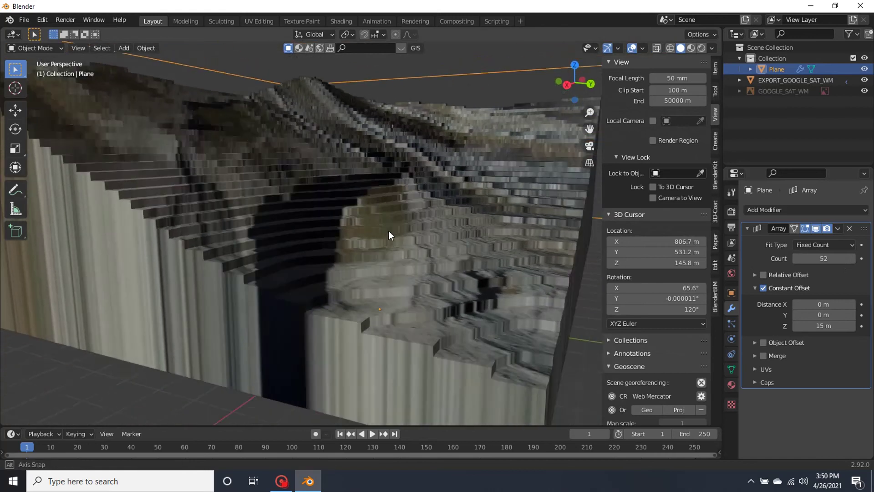
pyautogui.scroll(-5, 381, 267)
pyautogui.scroll(8, 430, 295)
pyautogui.keyDown('shift'); pyautogui.moveTo(430, 295); pyautogui.dragTo(431, 284, button='middle'); pyautogui.keyUp('shift')
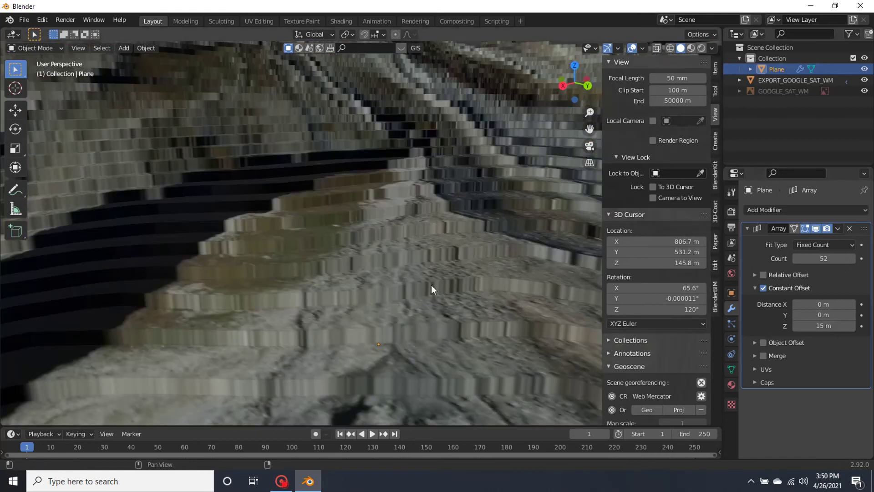
pyautogui.scroll(-4, 422, 269)
pyautogui.scroll(5, 495, 272)
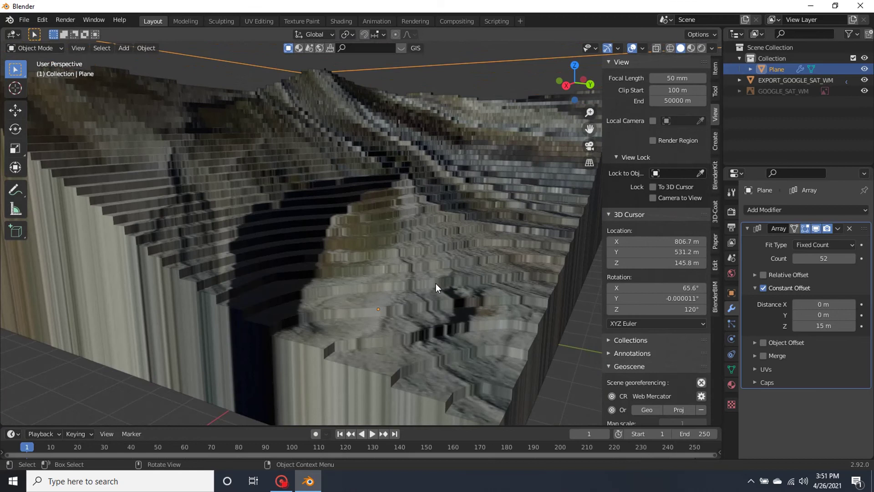
pyautogui.click(435, 283)
pyautogui.scroll(-5, 508, 312)
pyautogui.scroll(-1, 411, 308)
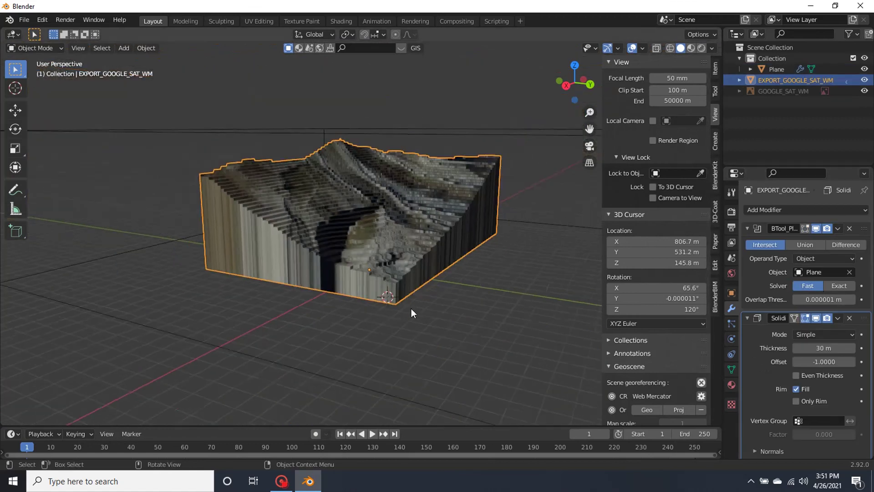
pyautogui.scroll(3, 411, 307)
pyautogui.click(825, 348)
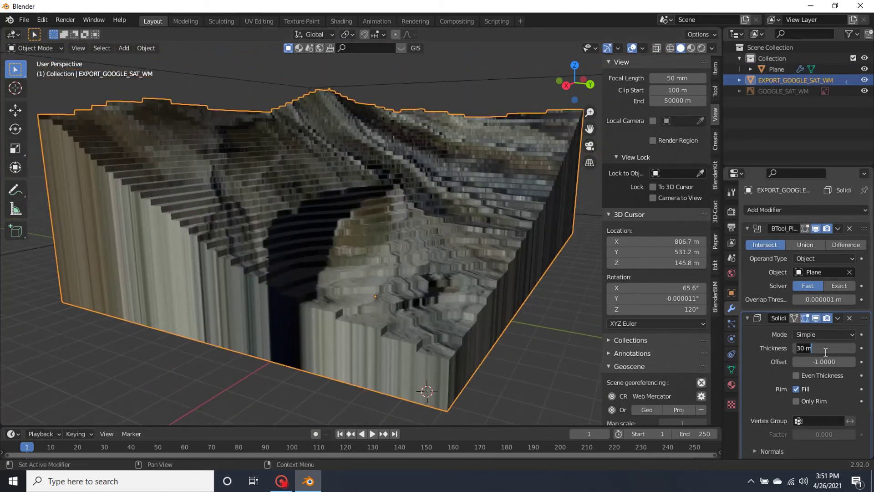
pyautogui.write('15')
pyautogui.press('Return')
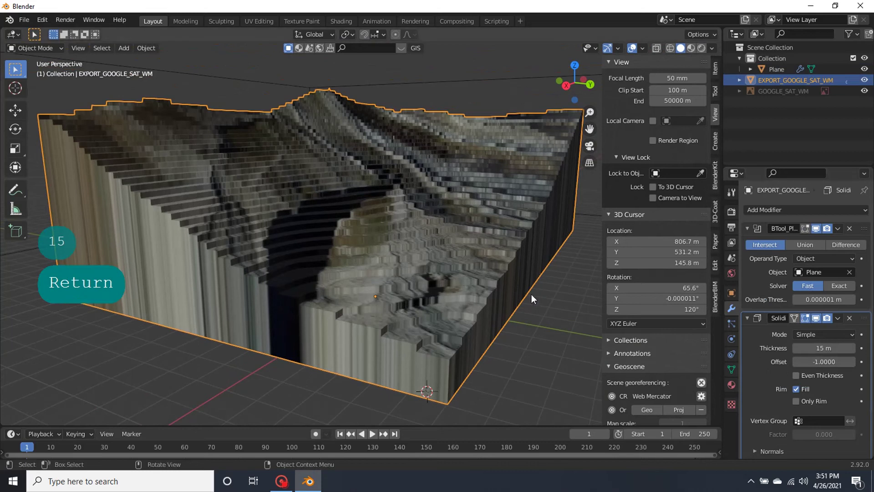
# Deselect the sliced terrain and switch the viewport to Rendered shading to preview the stepped model.
pyautogui.click(531, 294)
pyautogui.moveTo(537, 313)
pyautogui.mouseDown(button='middle')
pyautogui.moveTo(460, 323)
pyautogui.moveTo(455, 240)
pyautogui.moveTo(467, 291)
pyautogui.mouseUp(button='middle')
pyautogui.scroll(2, 482, 239)
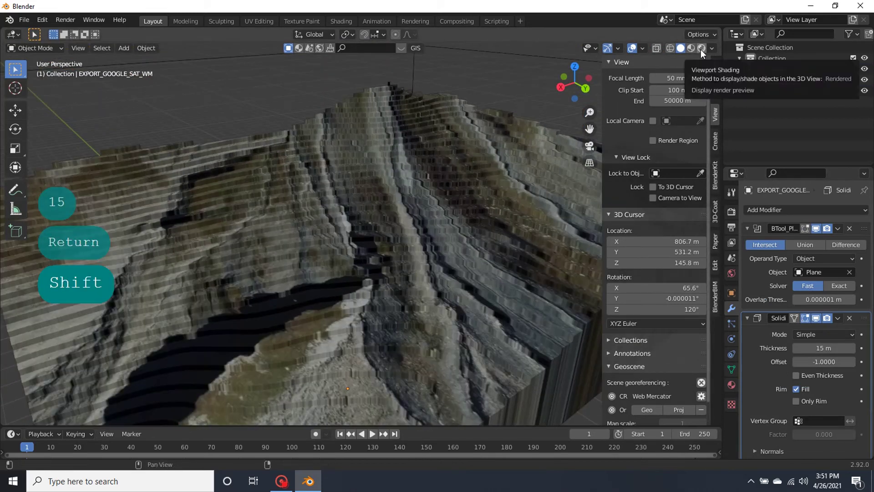
pyautogui.scroll(-5, 420, 254)
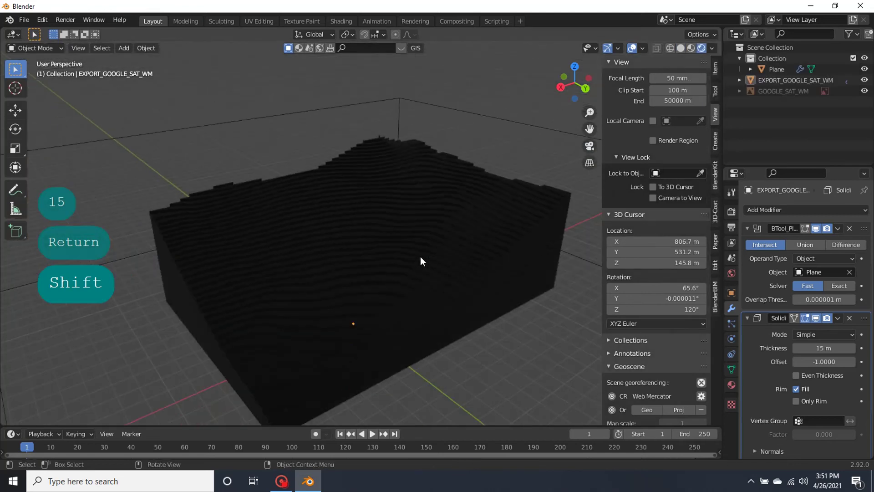
pyautogui.moveTo(420, 256); pyautogui.dragTo(433, 244, button='middle')
# Assign an Environment Texture to the world background color and load the image oberer_kuhberg_2k.exr from the C: drive.
pyautogui.click(731, 273)
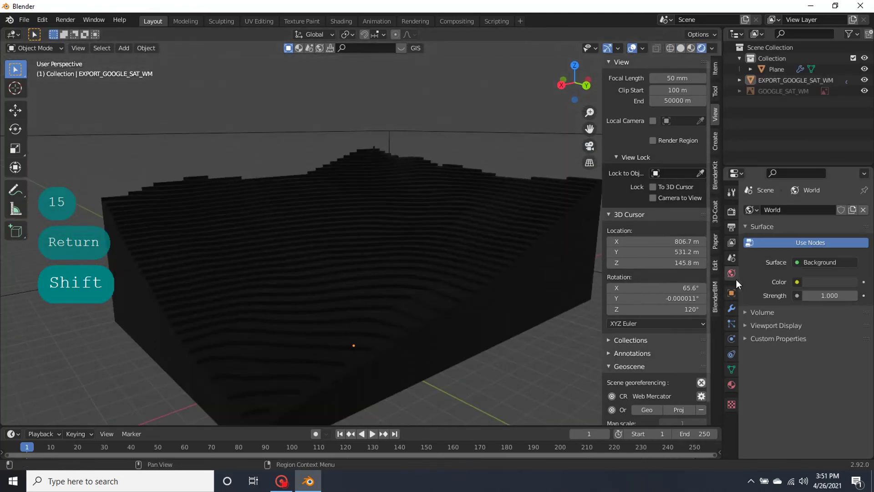
pyautogui.click(796, 282)
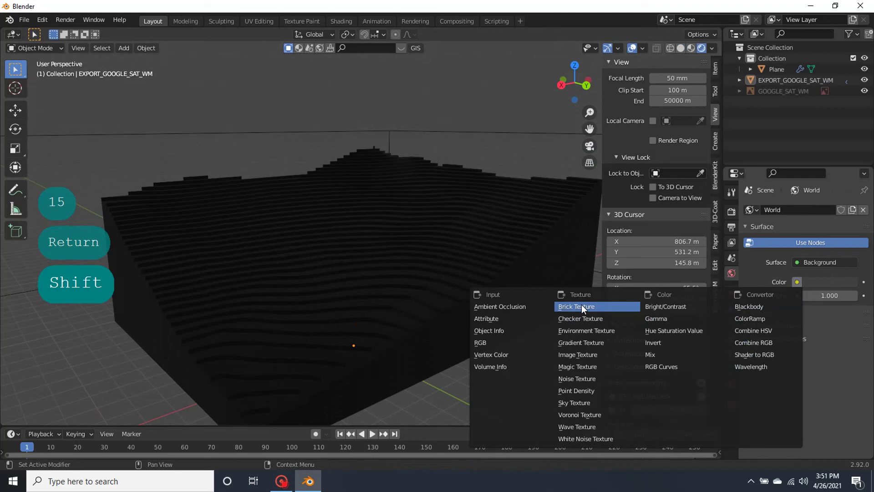
pyautogui.click(586, 331)
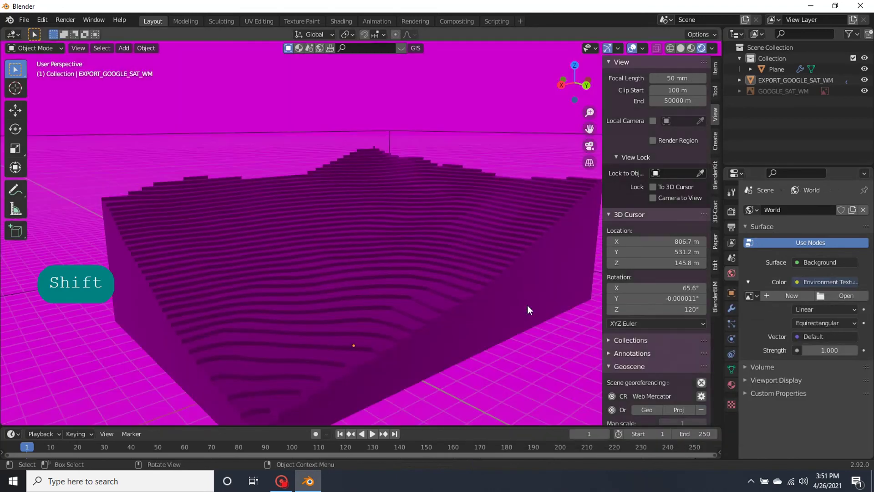
pyautogui.click(846, 296)
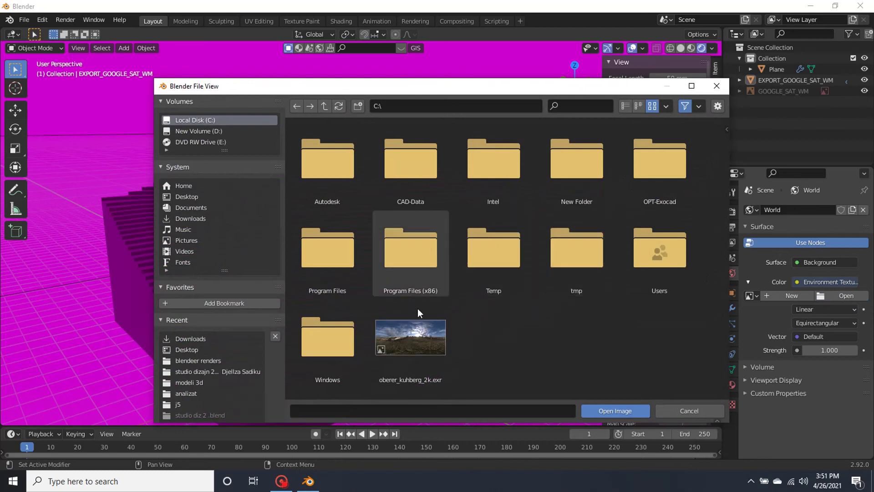
pyautogui.click(412, 323)
pyautogui.click(627, 413)
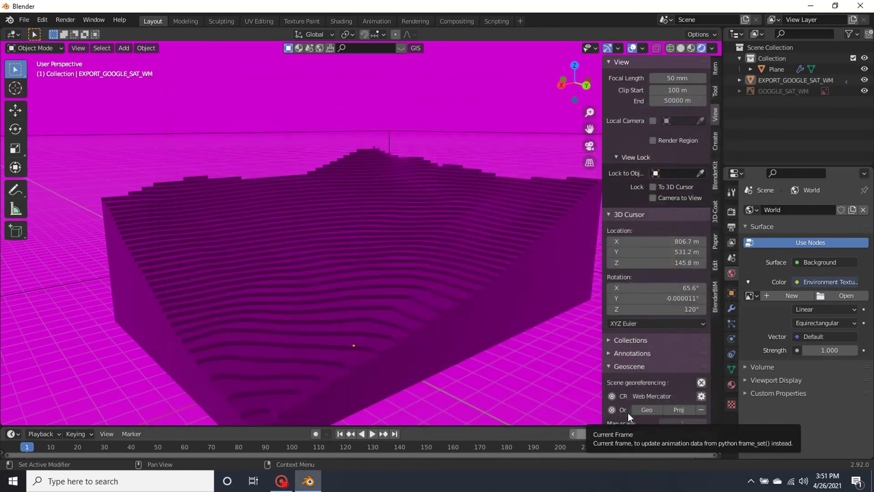
# Select the stepped terrain model in the scene lit by the environment image.
pyautogui.moveTo(422, 293); pyautogui.dragTo(383, 285, button='middle')
pyautogui.click(392, 258)
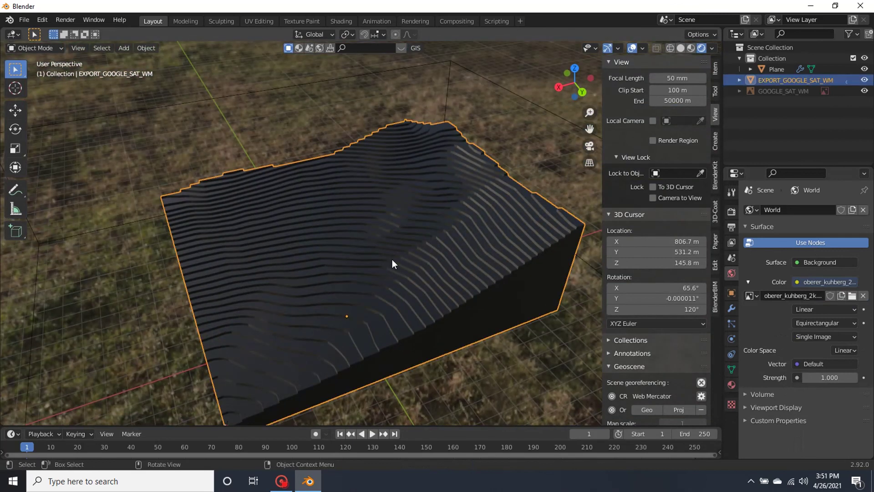
pyautogui.rightClick(392, 261)
pyautogui.click(376, 248)
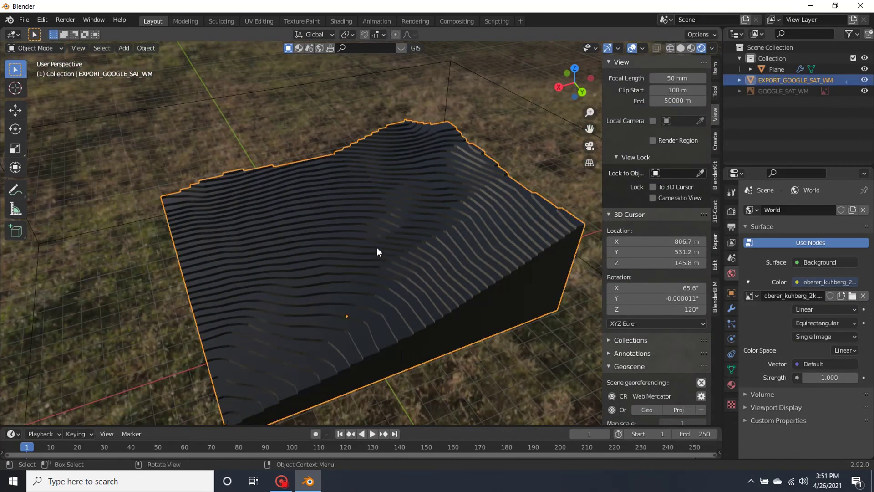